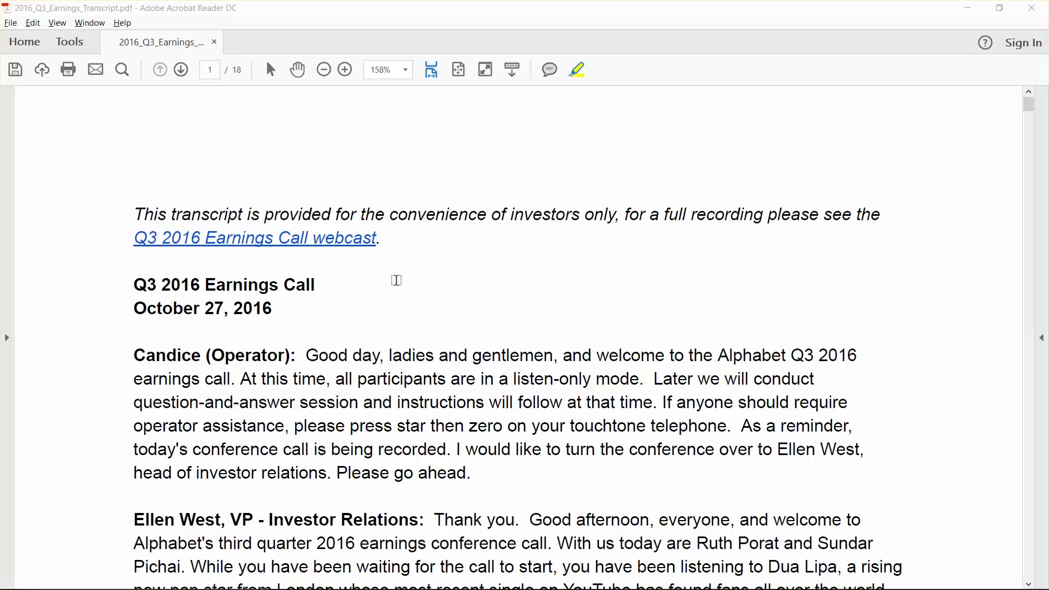
- Glance at the Alphabet investor relations page, then return to the Q3 2016 transcript
{"action": "left_click", "coordinate": [425, 583]}
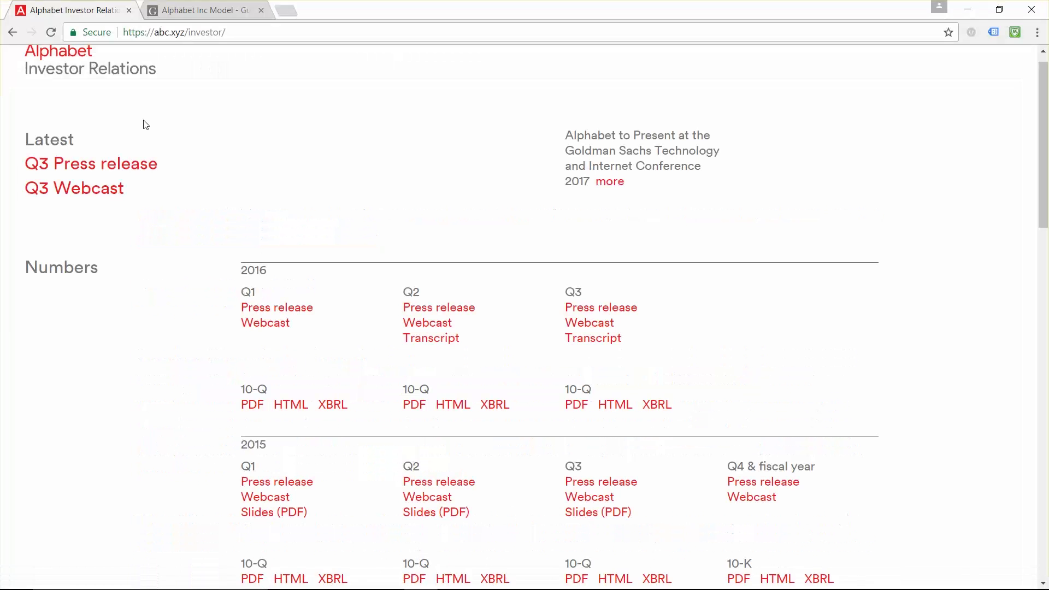
{"action": "scroll", "coordinate": [370, 187], "scroll_direction": "up", "scroll_amount": 1}
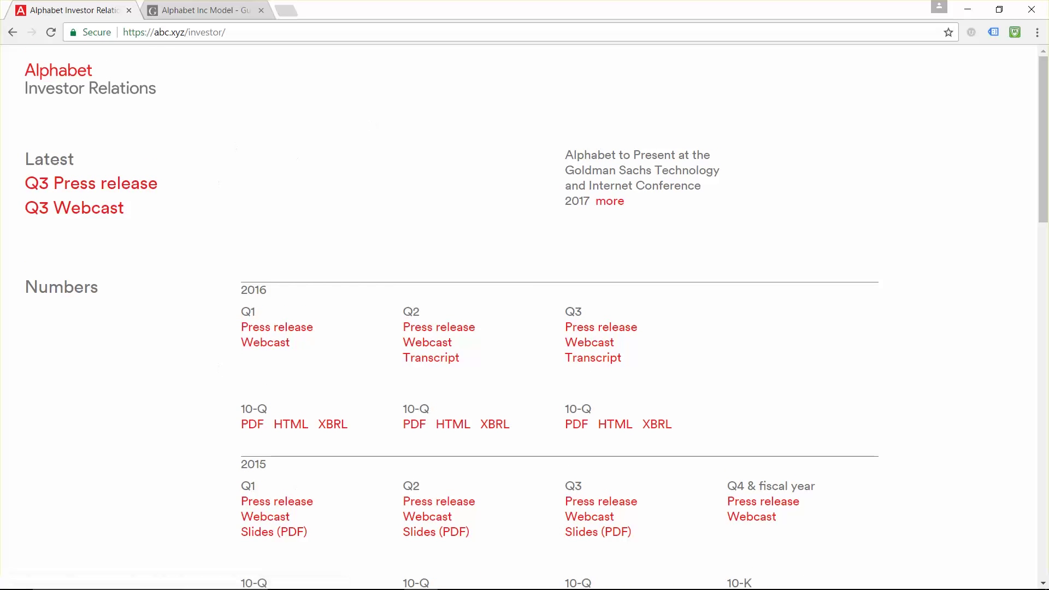
{"action": "left_click", "coordinate": [465, 571]}
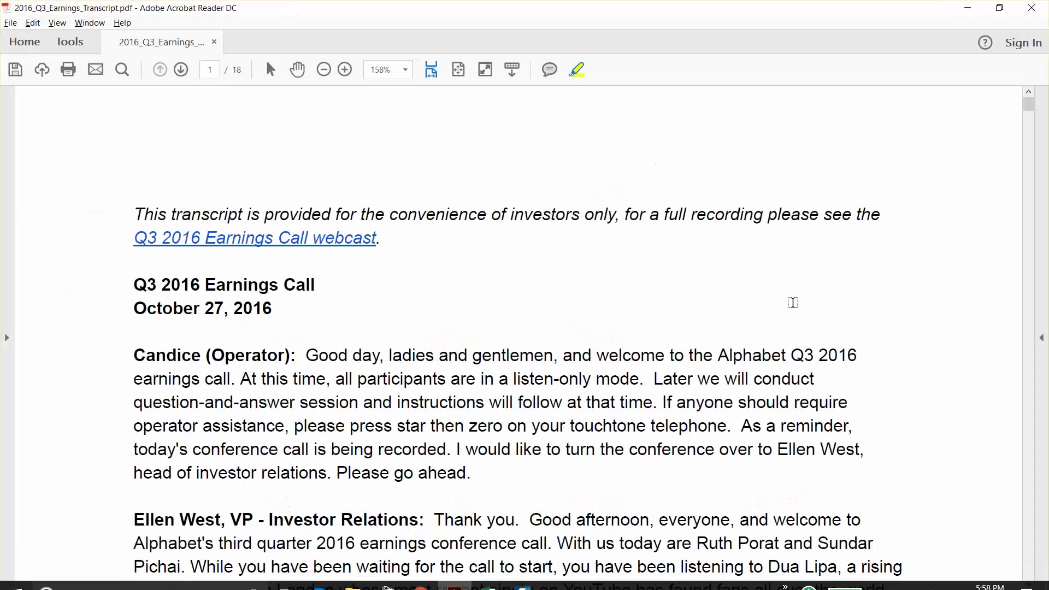
- Scroll down to the two highlighted Sites and Network TAC sentences on page 4
{"action": "left_click_drag", "start_coordinate": [1023, 109], "coordinate": [1045, 198]}
{"action": "scroll", "coordinate": [639, 284], "scroll_direction": "down", "scroll_amount": 1}
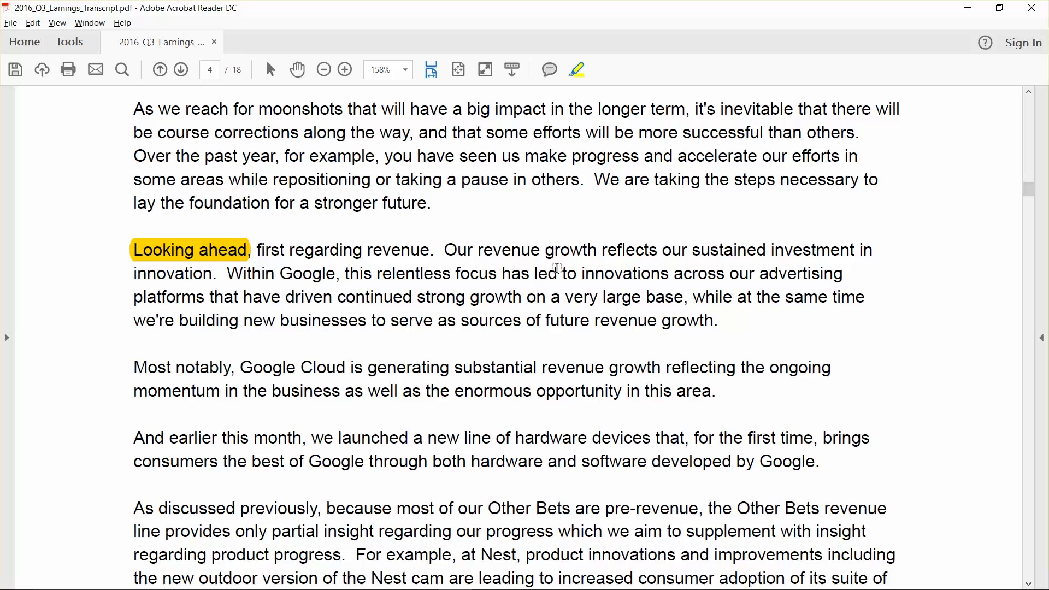
{"action": "scroll", "coordinate": [558, 273], "scroll_direction": "down", "scroll_amount": 1}
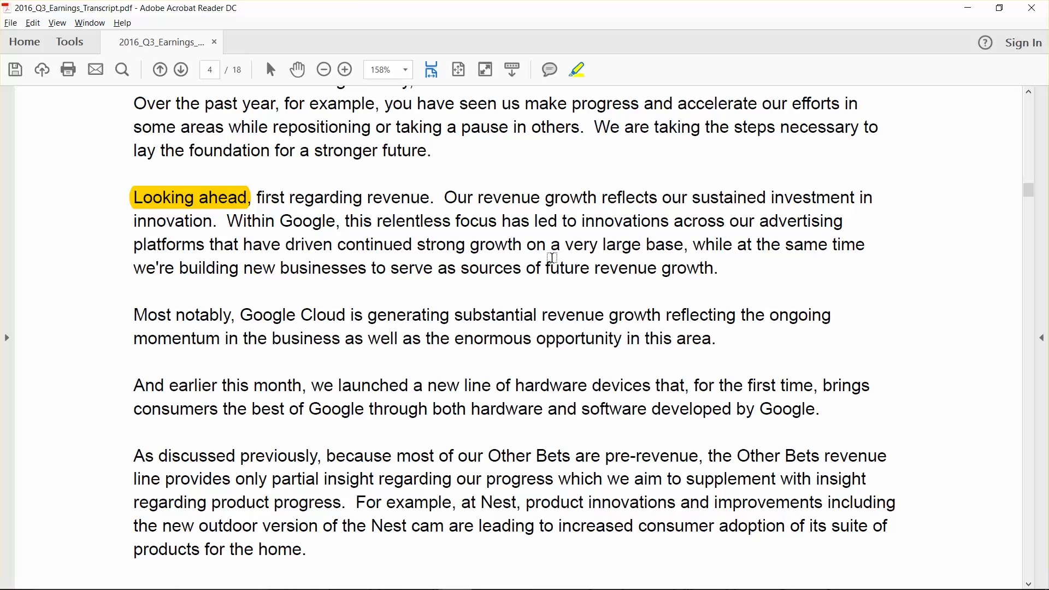
{"action": "scroll", "coordinate": [462, 294], "scroll_direction": "down", "scroll_amount": 3}
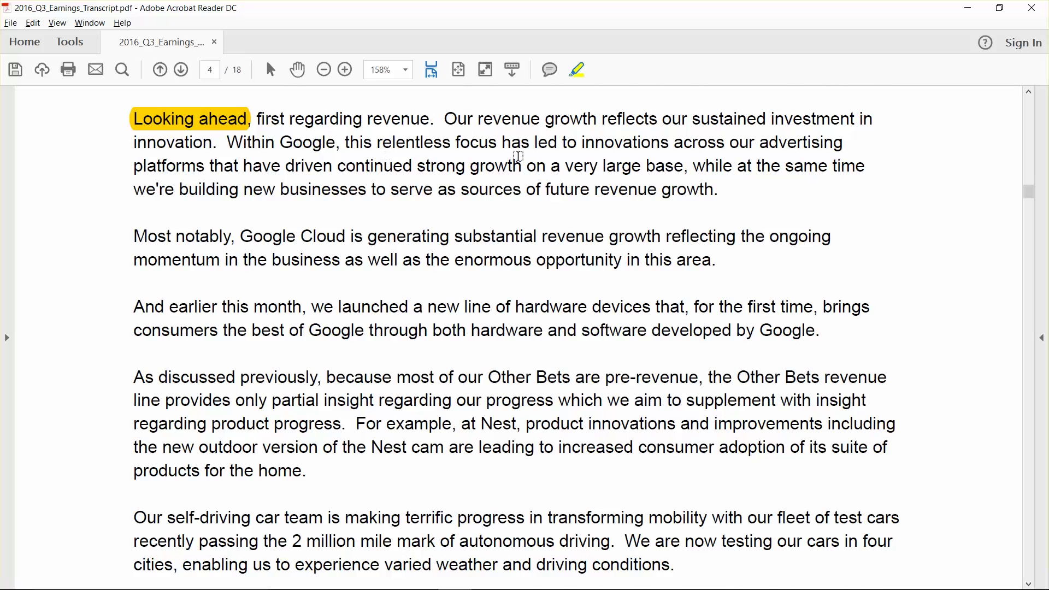
{"action": "scroll", "coordinate": [517, 153], "scroll_direction": "down", "scroll_amount": 3}
{"action": "scroll", "coordinate": [518, 156], "scroll_direction": "down", "scroll_amount": 5}
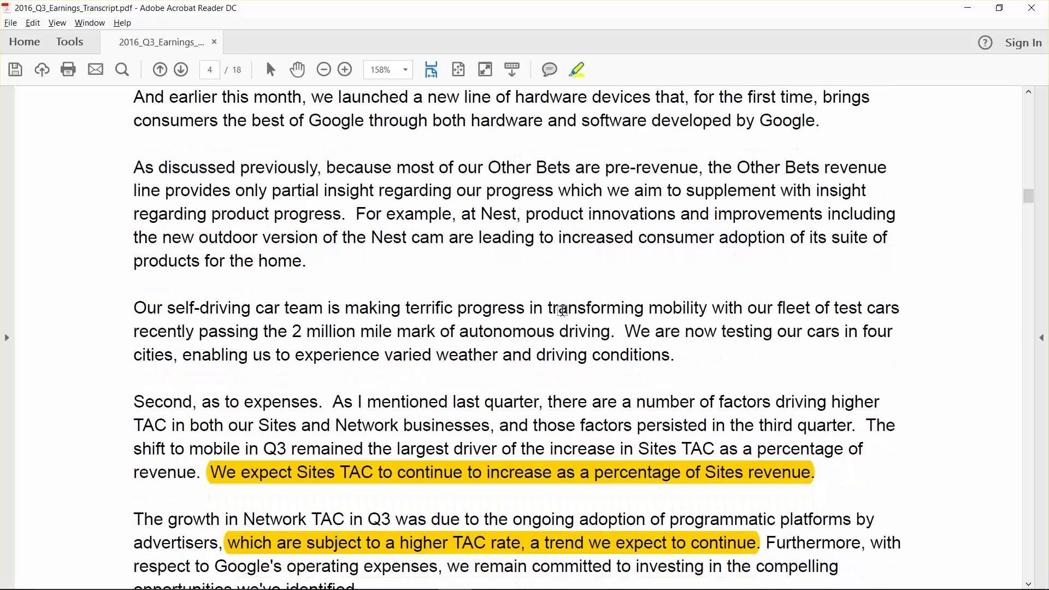
{"action": "scroll", "coordinate": [594, 434], "scroll_direction": "down", "scroll_amount": 3}
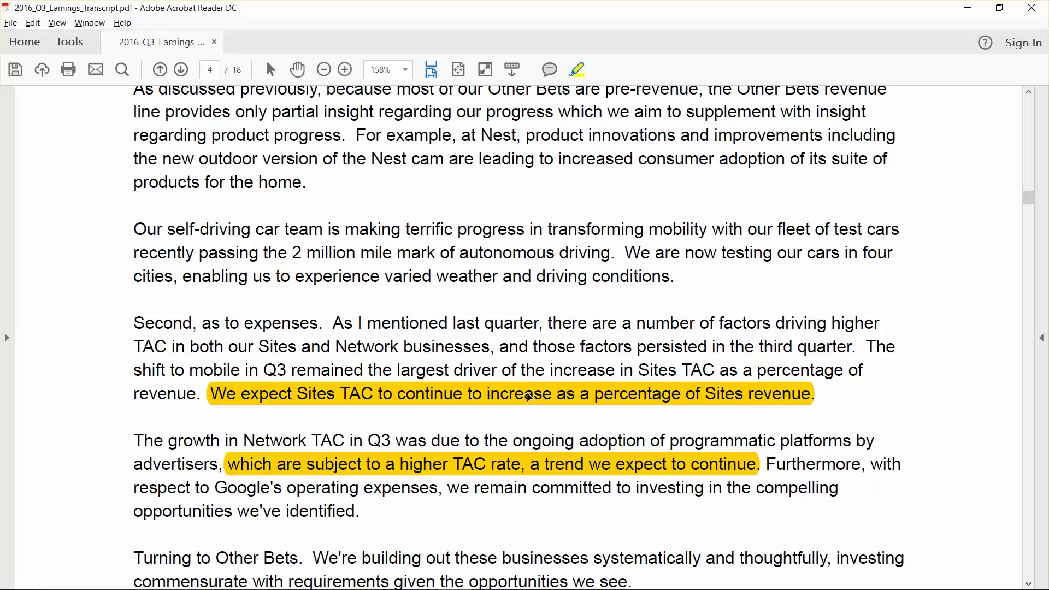
{"action": "scroll", "coordinate": [443, 369], "scroll_direction": "down", "scroll_amount": 1}
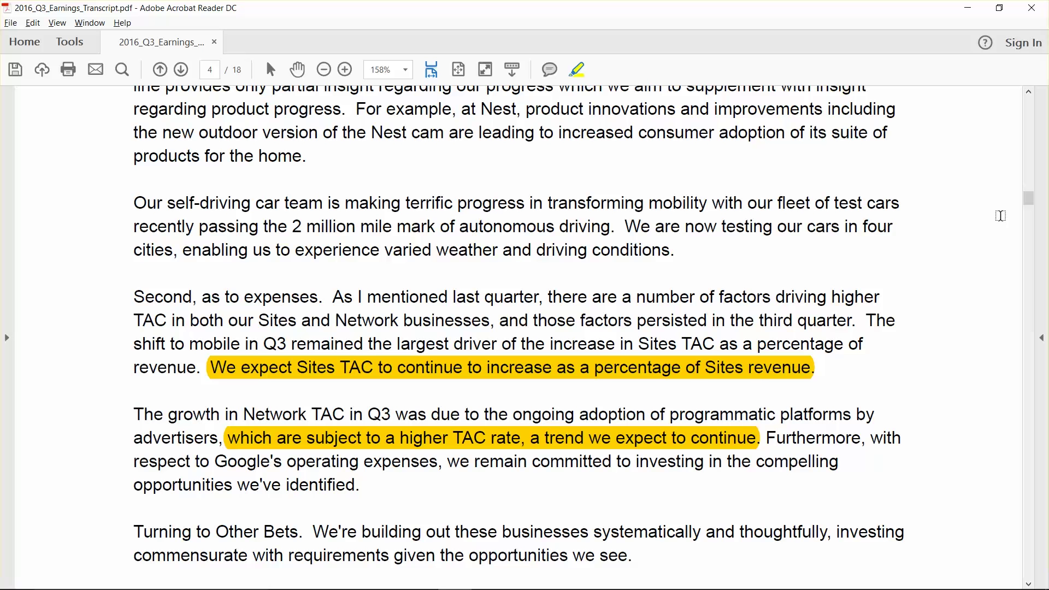
- Review highlighted gross margin comments on pages 11 and 5, ending on page 10's Q4 marketing answer
{"action": "left_click_drag", "start_coordinate": [1029, 198], "coordinate": [1040, 394]}
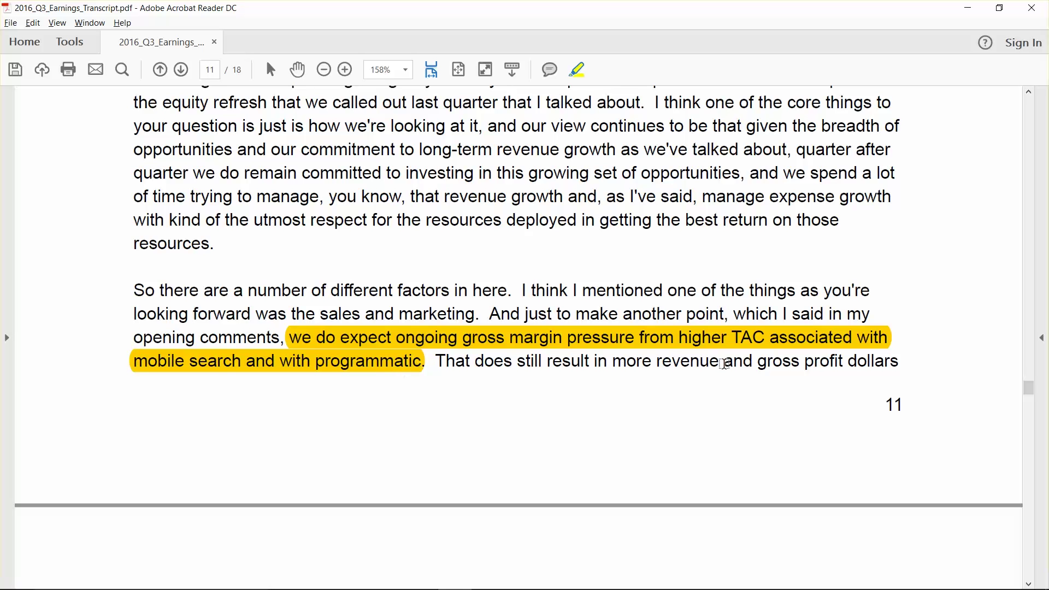
{"action": "left_click_drag", "start_coordinate": [1029, 387], "coordinate": [1031, 209]}
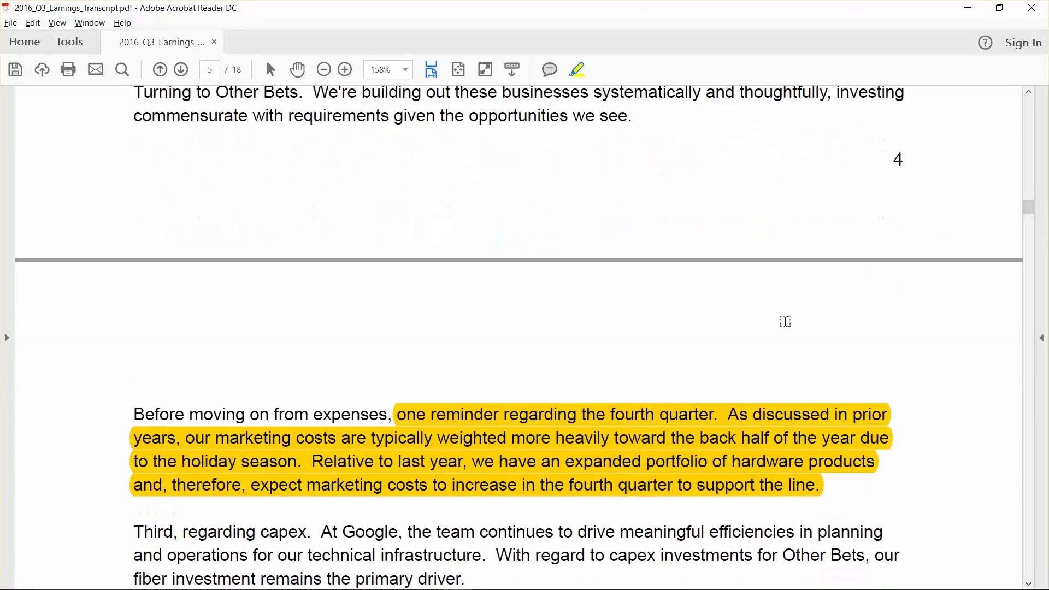
{"action": "scroll", "coordinate": [785, 322], "scroll_direction": "down", "scroll_amount": 3}
{"action": "scroll", "coordinate": [667, 399], "scroll_direction": "down", "scroll_amount": 6}
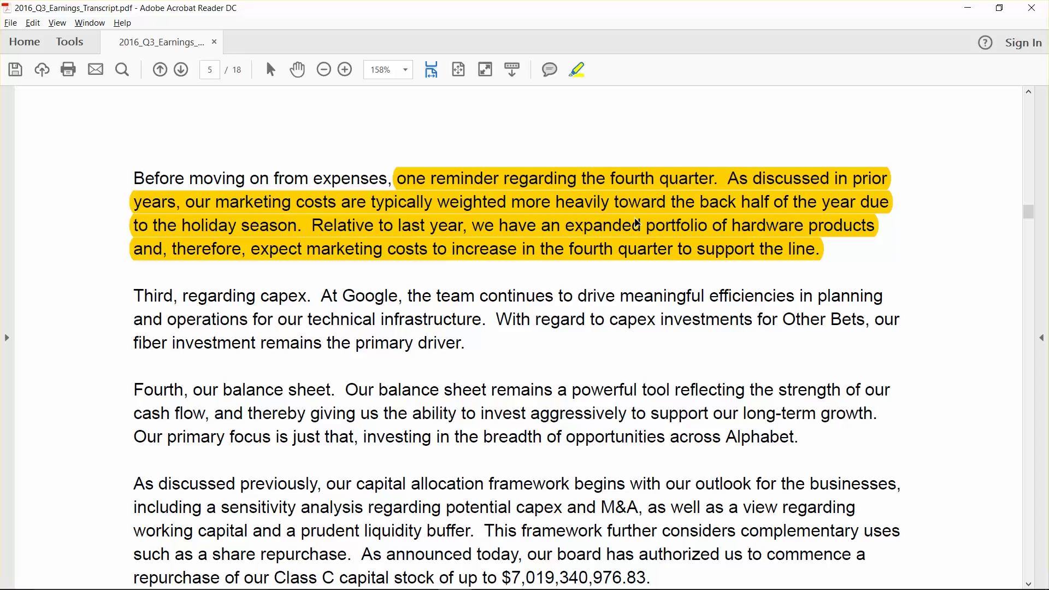
{"action": "scroll", "coordinate": [660, 196], "scroll_direction": "down", "scroll_amount": 2}
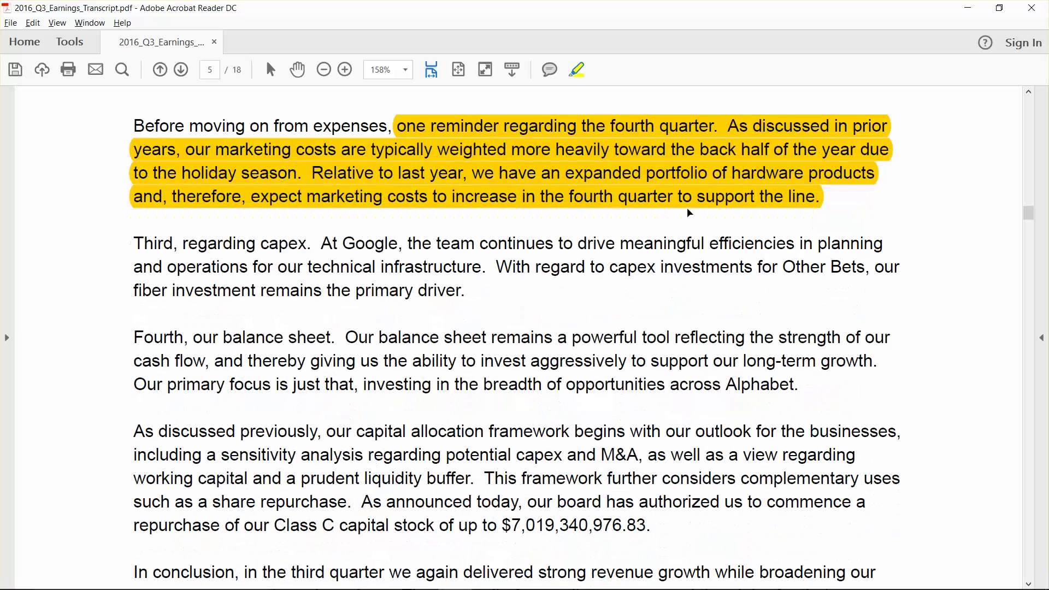
{"action": "left_click_drag", "start_coordinate": [1029, 215], "coordinate": [1040, 360]}
{"action": "scroll", "coordinate": [752, 339], "scroll_direction": "up", "scroll_amount": 3}
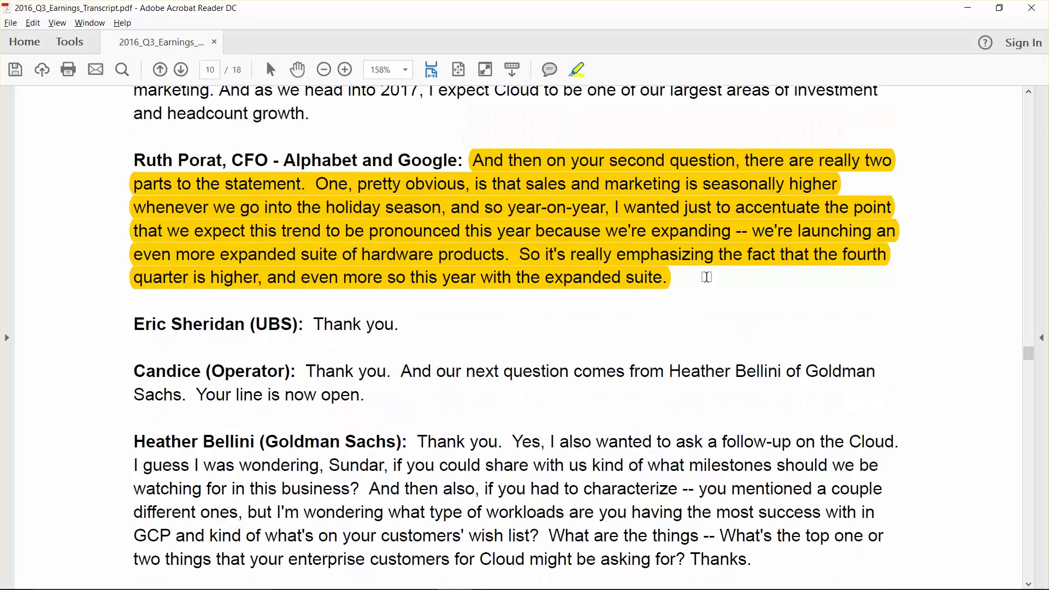
{"action": "scroll", "coordinate": [707, 275], "scroll_direction": "up", "scroll_amount": 2}
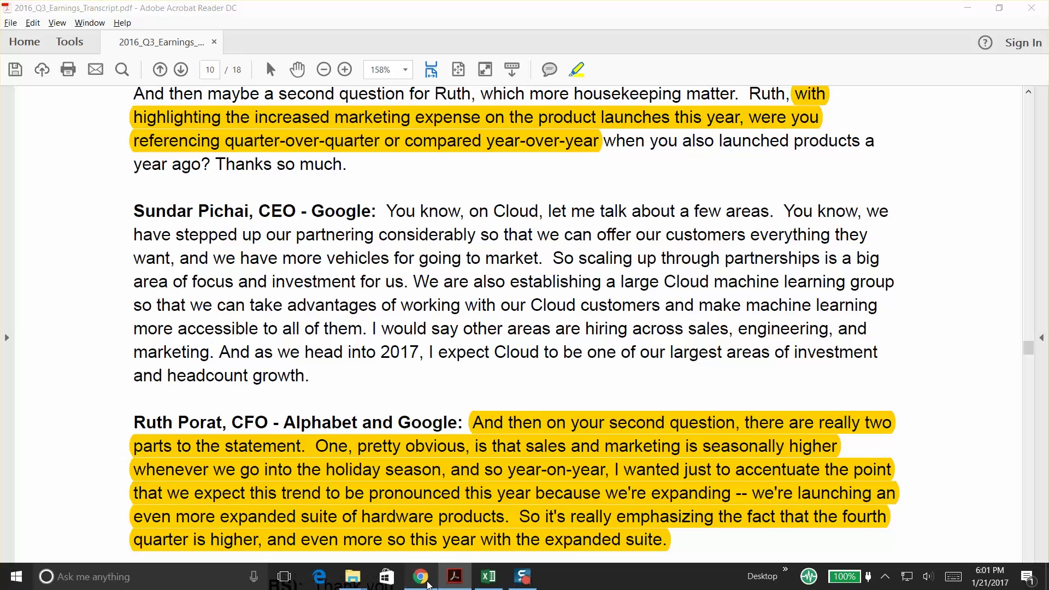
- Download GOOGL Cons-Based Model.xlsx from the Gutenberg Research Alphabet page and open it in Excel
{"action": "left_click", "coordinate": [428, 585]}
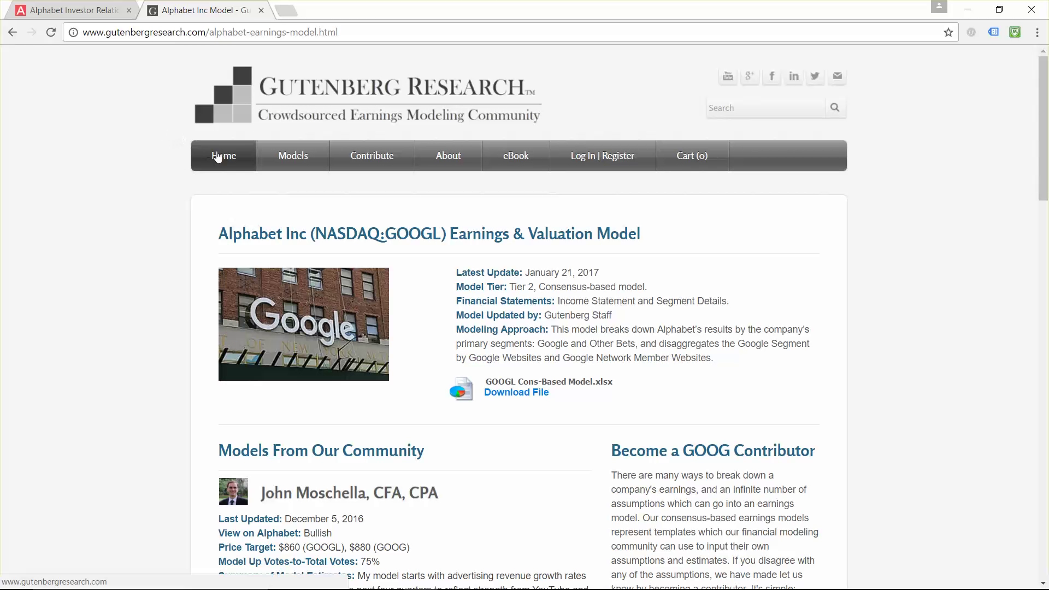
{"action": "mouse_move", "coordinate": [293, 154]}
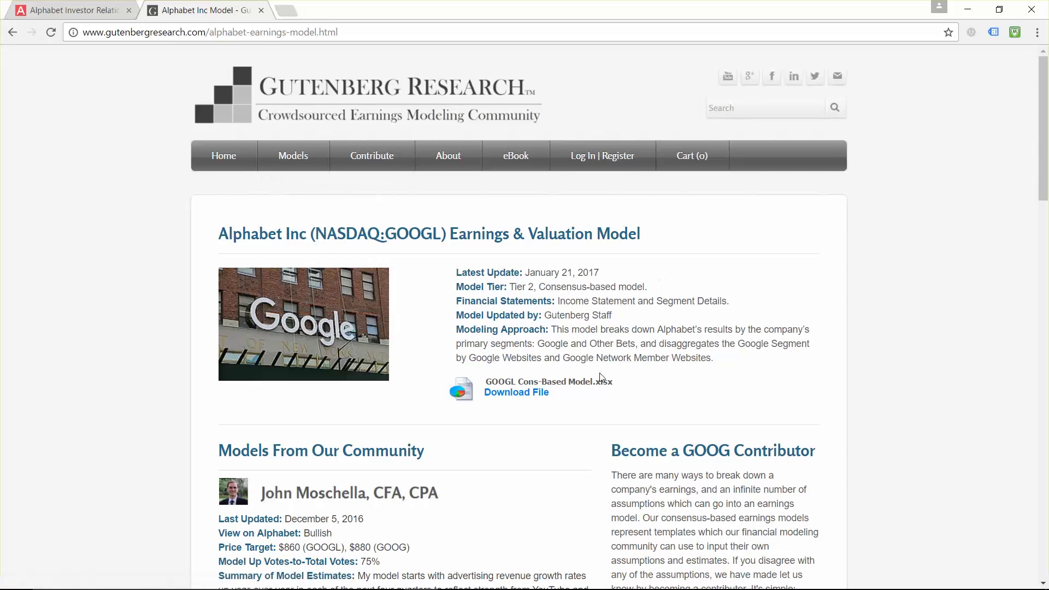
{"action": "left_click", "coordinate": [517, 396]}
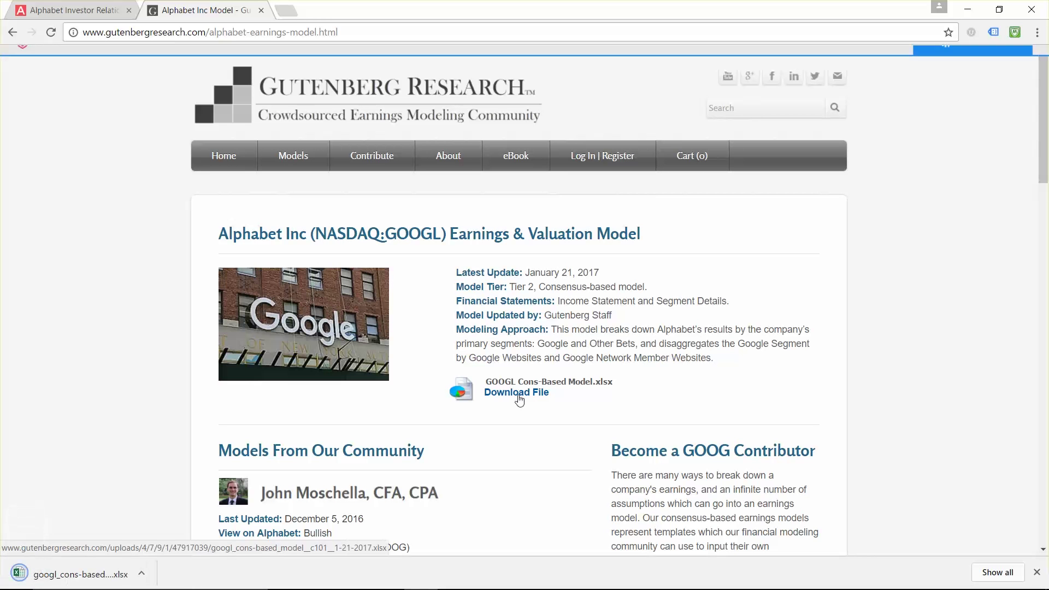
{"action": "left_click", "coordinate": [77, 571]}
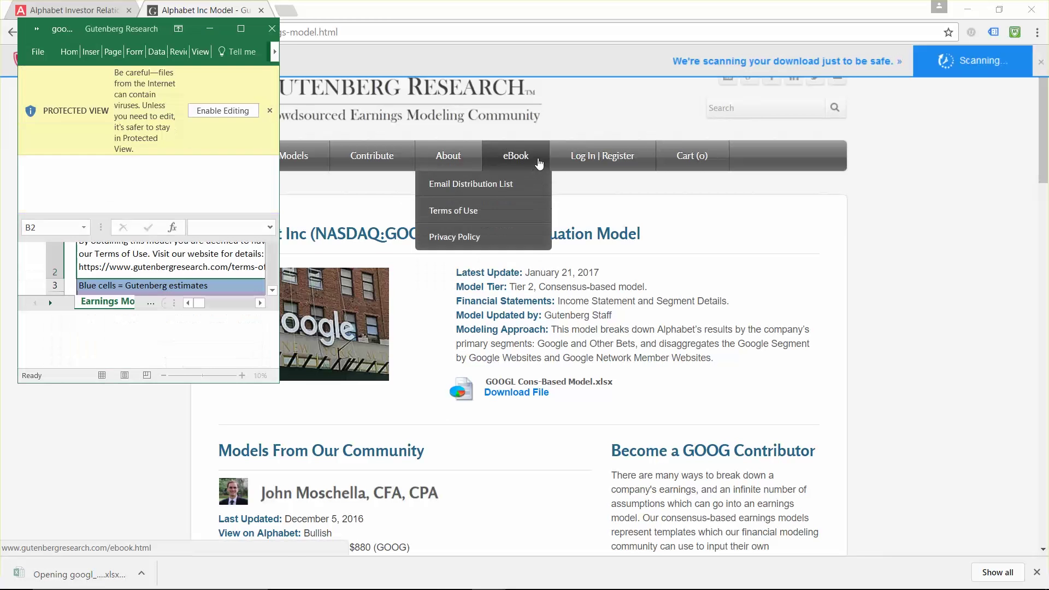
- Maximize the workbook, enable editing, and expand the hidden Mar-15 to Dec-15 columns
{"action": "left_click", "coordinate": [241, 28]}
{"action": "left_click", "coordinate": [569, 58]}
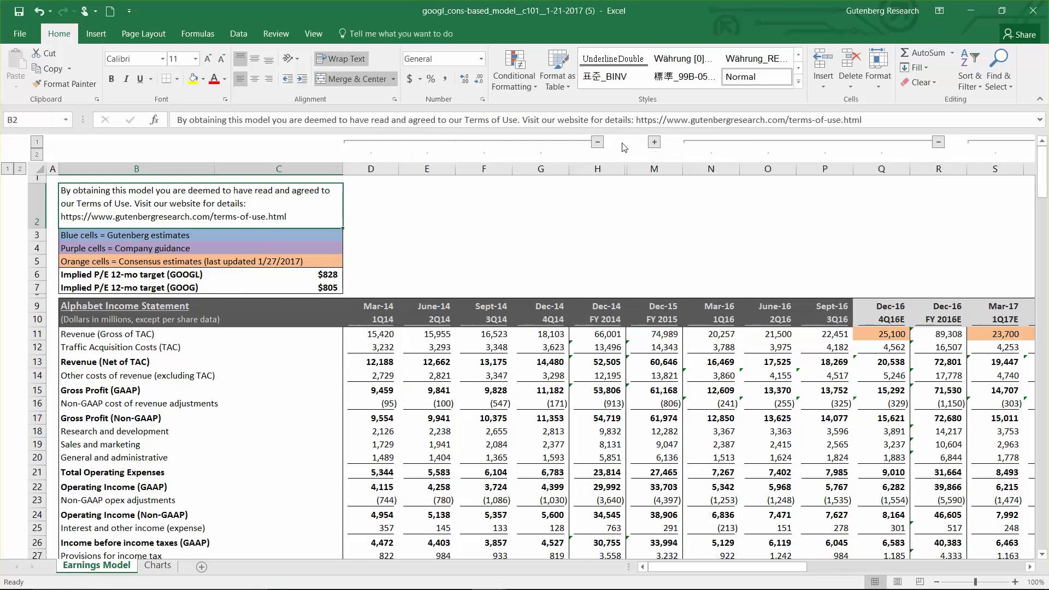
{"action": "left_click", "coordinate": [653, 142]}
{"action": "left_click", "coordinate": [1042, 555]}
{"action": "left_click", "coordinate": [1042, 554]}
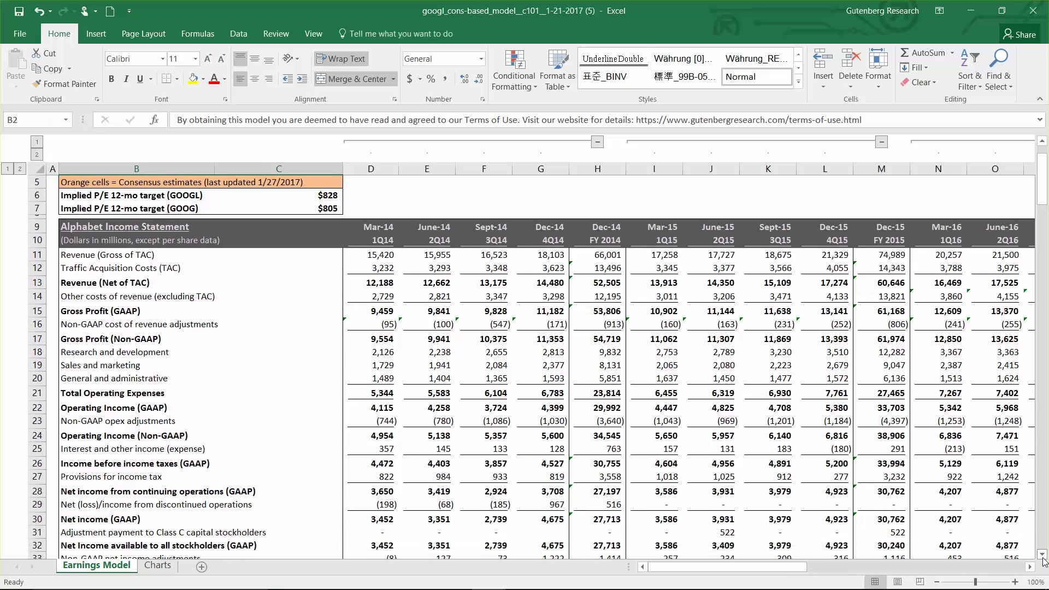
{"action": "left_click", "coordinate": [1042, 555]}
- Freeze panes at D11 to keep rows 1–10 and columns A–C visible
{"action": "left_click", "coordinate": [377, 241]}
{"action": "left_click_drag", "start_coordinate": [306, 182], "coordinate": [306, 195]}
{"action": "left_click", "coordinate": [375, 242]}
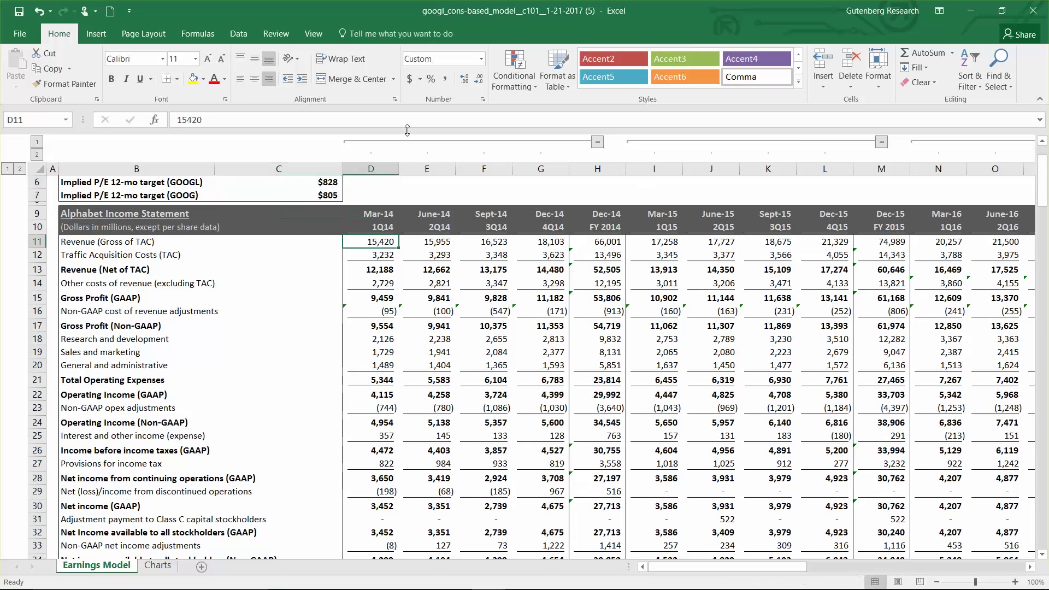
{"action": "left_click", "coordinate": [310, 35]}
{"action": "left_click", "coordinate": [426, 76]}
{"action": "left_click", "coordinate": [451, 105]}
{"action": "left_click", "coordinate": [440, 196]}
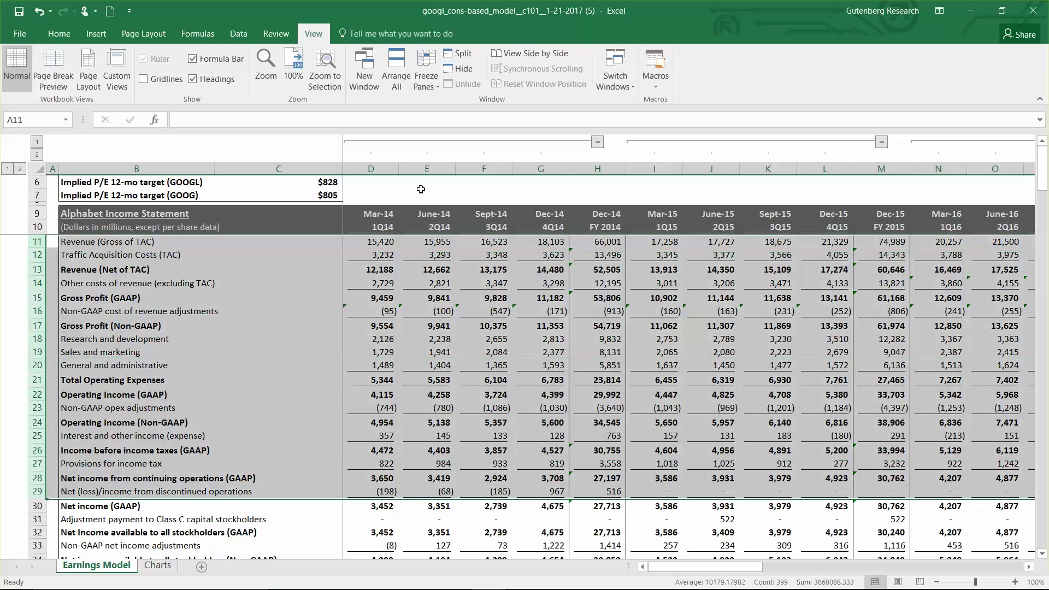
- Select the historical D–P and forecast Q–W quarter columns to compare them
{"action": "left_click_drag", "start_coordinate": [383, 167], "coordinate": [935, 180]}
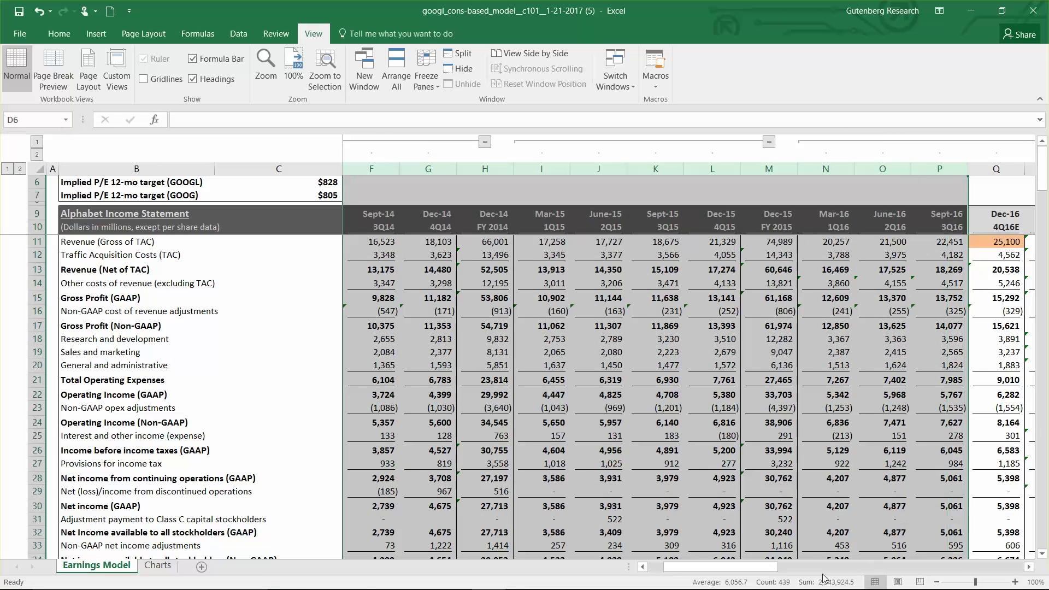
{"action": "left_click_drag", "start_coordinate": [776, 568], "coordinate": [845, 571]}
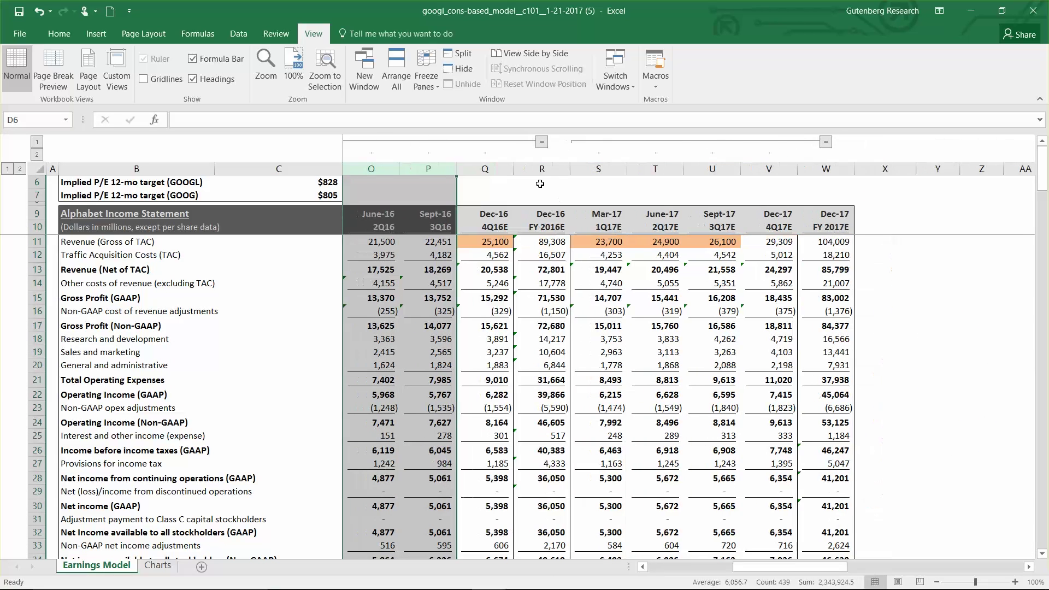
{"action": "left_click_drag", "start_coordinate": [496, 162], "coordinate": [830, 169]}
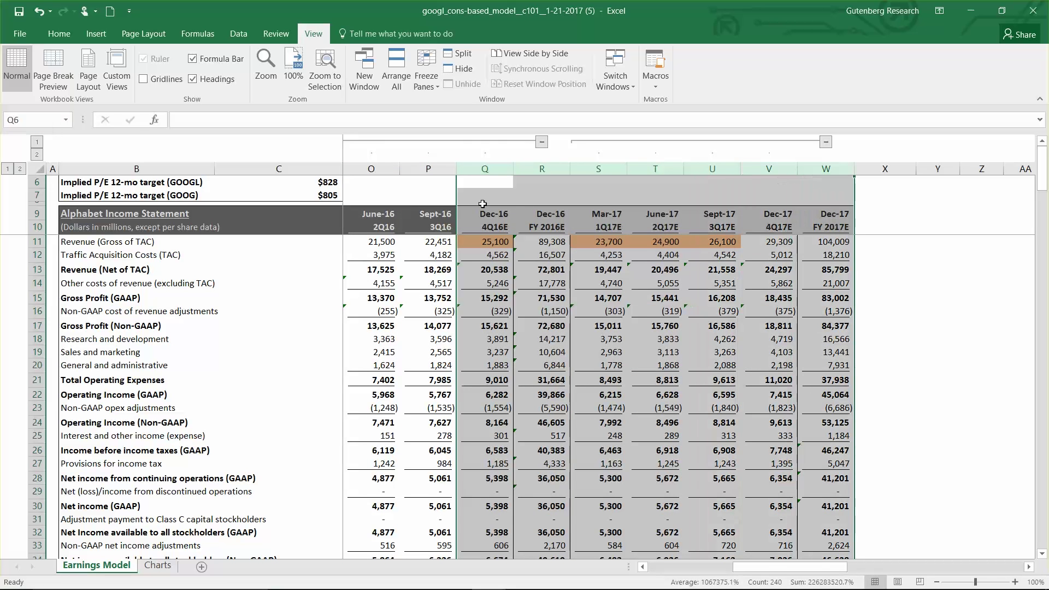
{"action": "left_click", "coordinate": [512, 233]}
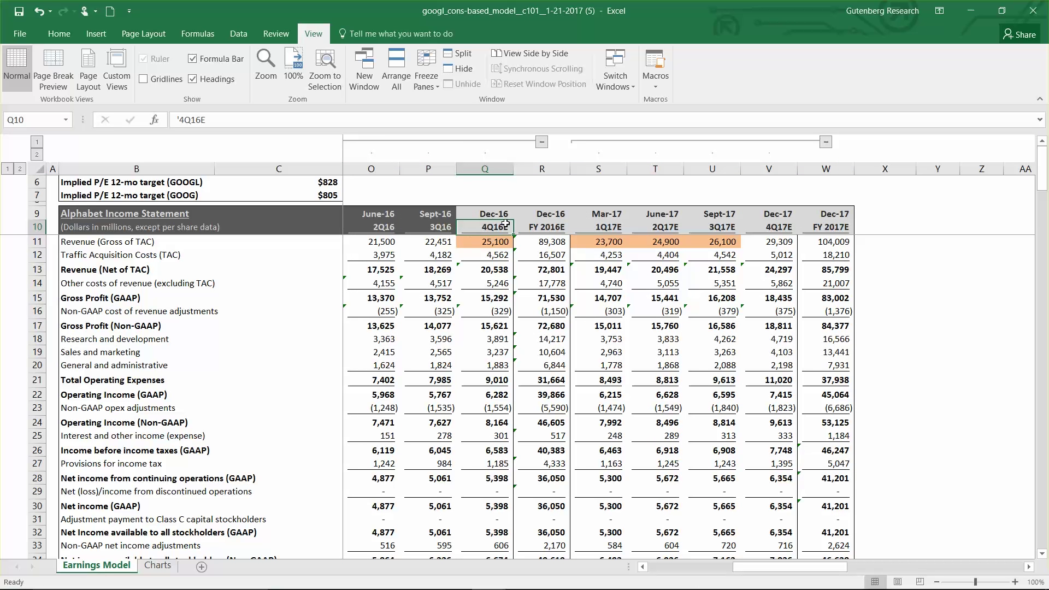
{"action": "left_click", "coordinate": [496, 190]}
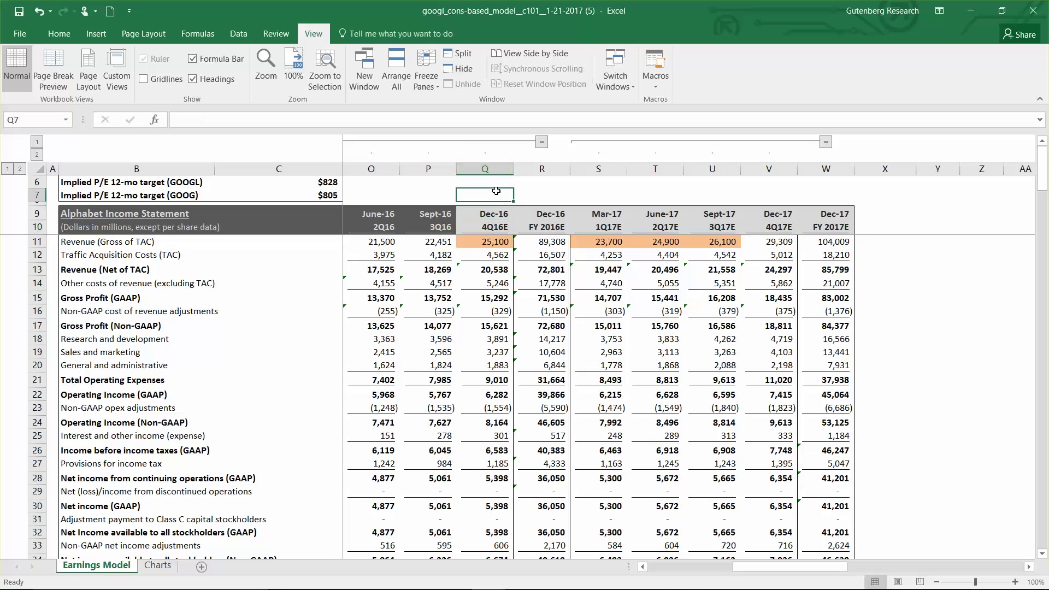
- Expand all row groups, collapse rows 36–72, and scroll down to the Google Segment block
{"action": "scroll", "coordinate": [529, 289], "scroll_direction": "down", "scroll_amount": 8}
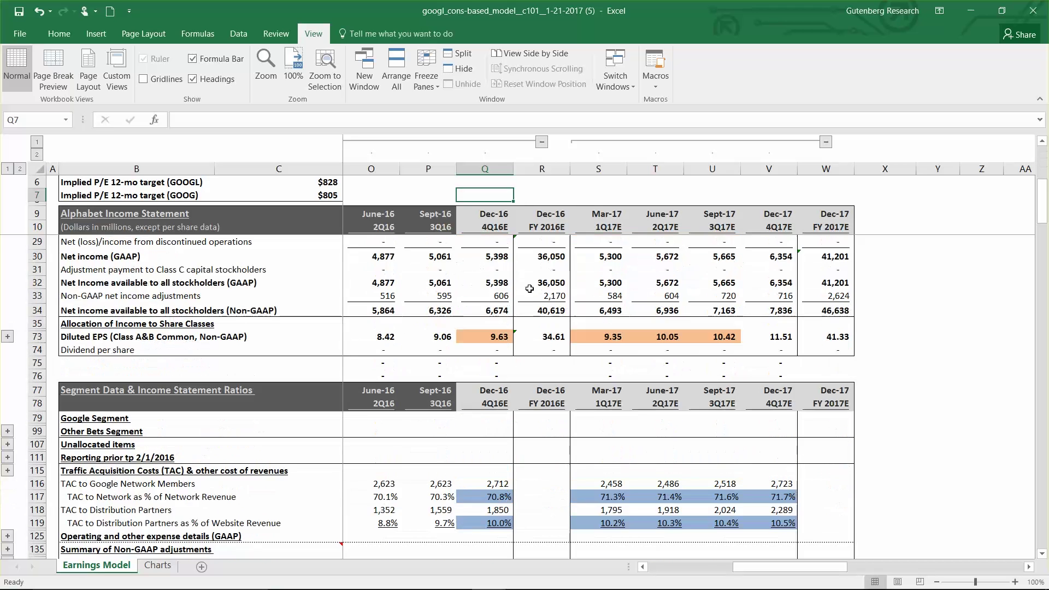
{"action": "left_click", "coordinate": [20, 169]}
{"action": "scroll", "coordinate": [17, 328], "scroll_direction": "down", "scroll_amount": 8}
{"action": "left_click", "coordinate": [8, 433]}
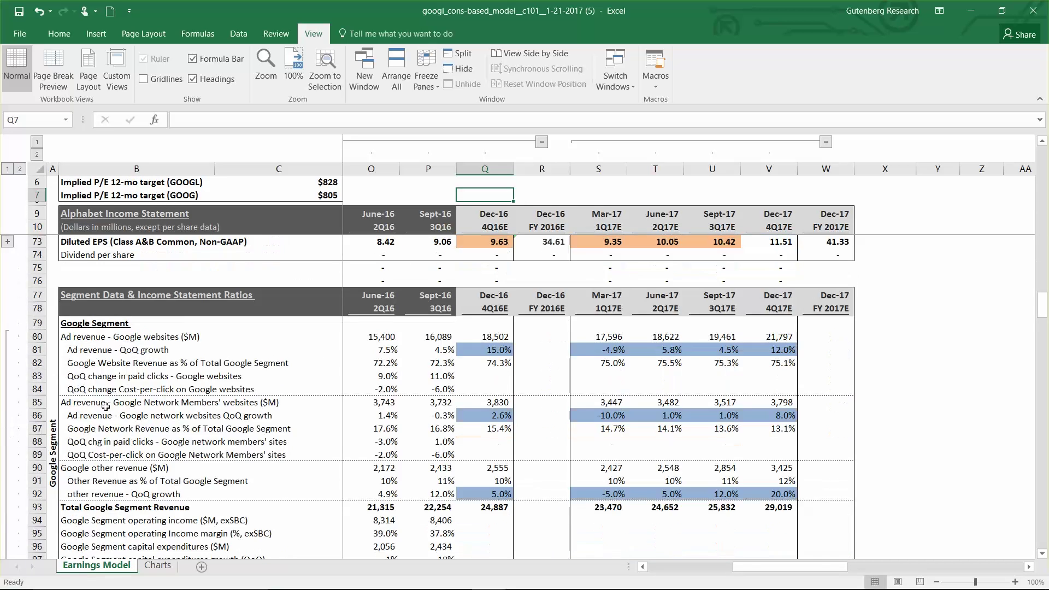
{"action": "scroll", "coordinate": [371, 333], "scroll_direction": "up", "scroll_amount": 3}
{"action": "scroll", "coordinate": [437, 352], "scroll_direction": "down", "scroll_amount": 3}
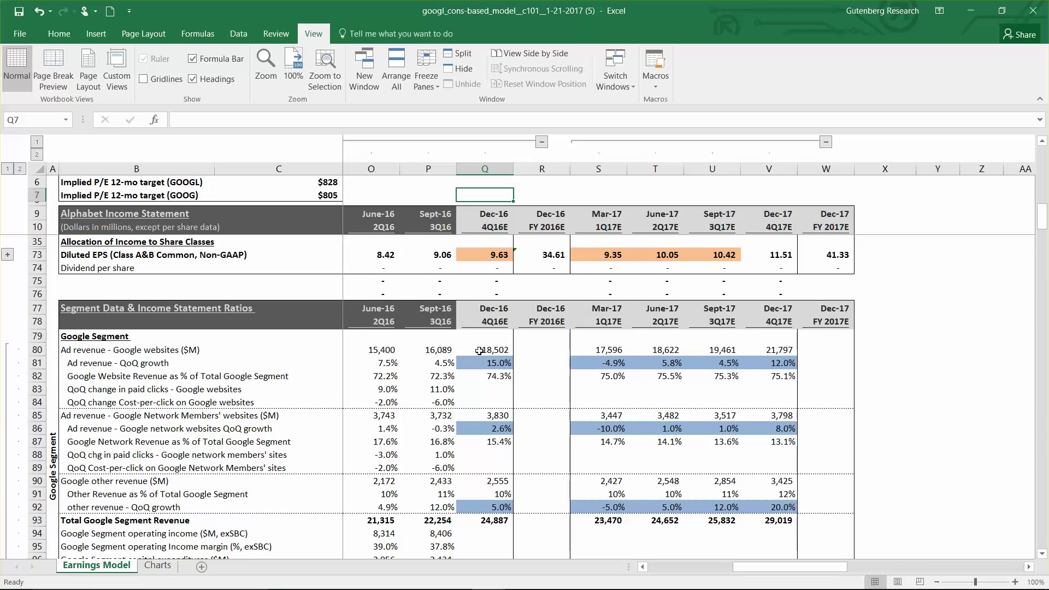
{"action": "scroll", "coordinate": [484, 341], "scroll_direction": "down", "scroll_amount": 1}
{"action": "scroll", "coordinate": [485, 322], "scroll_direction": "down", "scroll_amount": 1}
- Select the Google Segment rows 80–92 and Other Bets rows 99–106 to review them
{"action": "left_click_drag", "start_coordinate": [40, 298], "coordinate": [52, 414]}
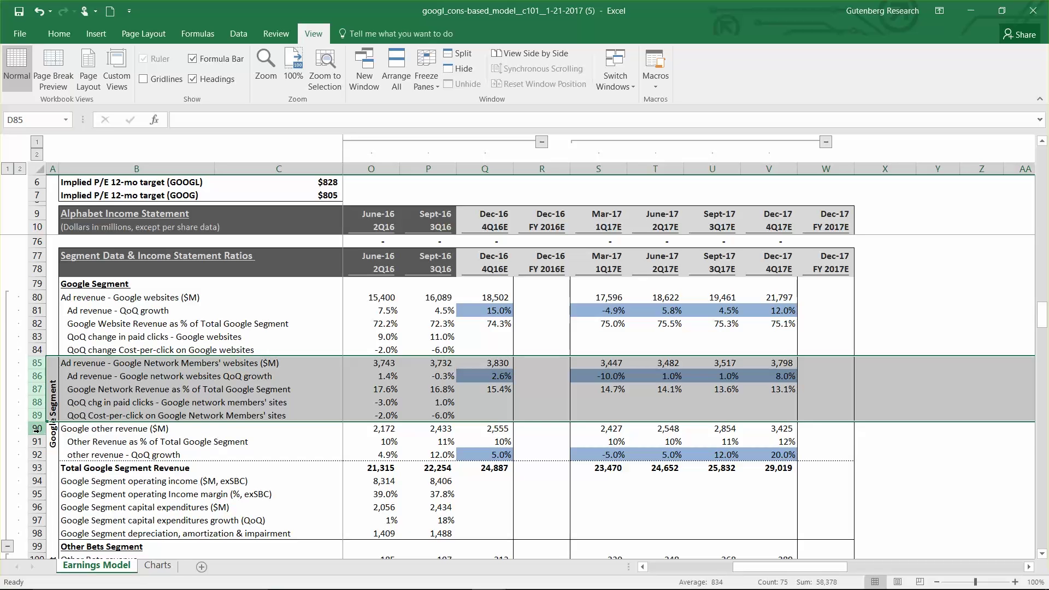
{"action": "left_click_drag", "start_coordinate": [37, 428], "coordinate": [38, 454]}
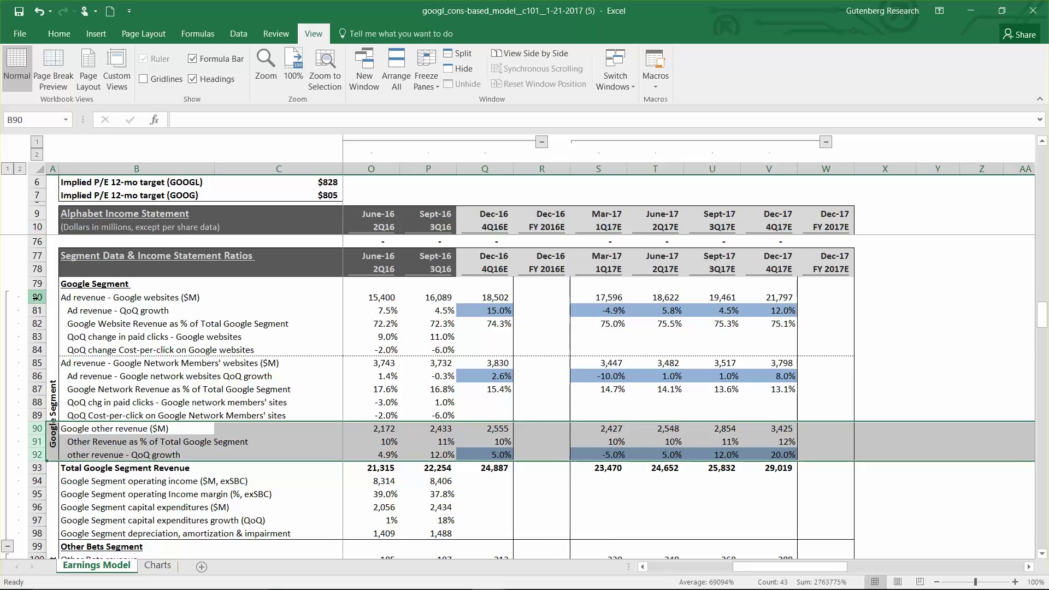
{"action": "left_click_drag", "start_coordinate": [38, 297], "coordinate": [53, 448]}
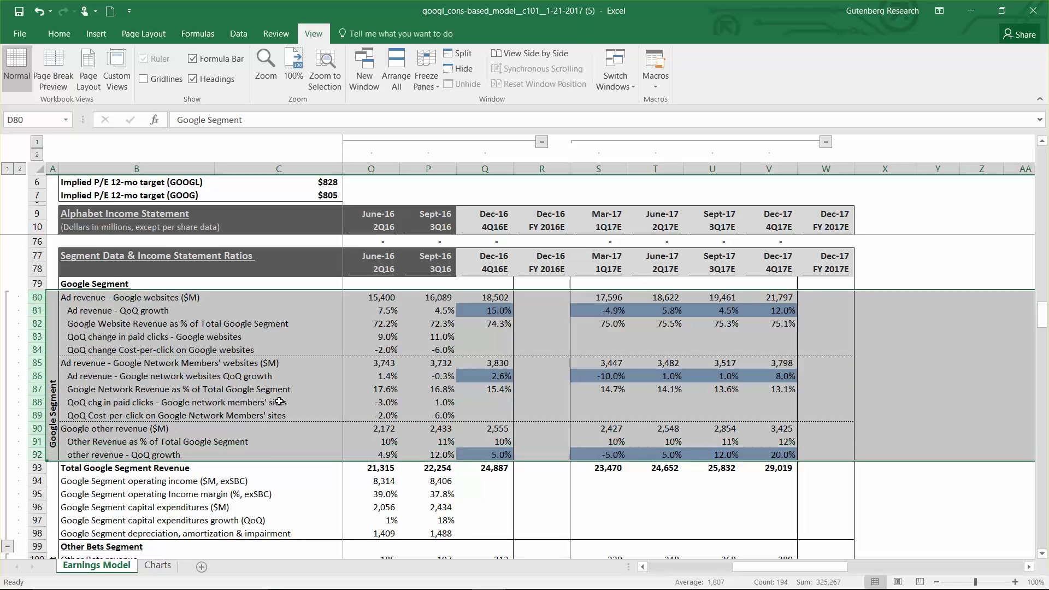
{"action": "scroll", "coordinate": [200, 475], "scroll_direction": "down", "scroll_amount": 2}
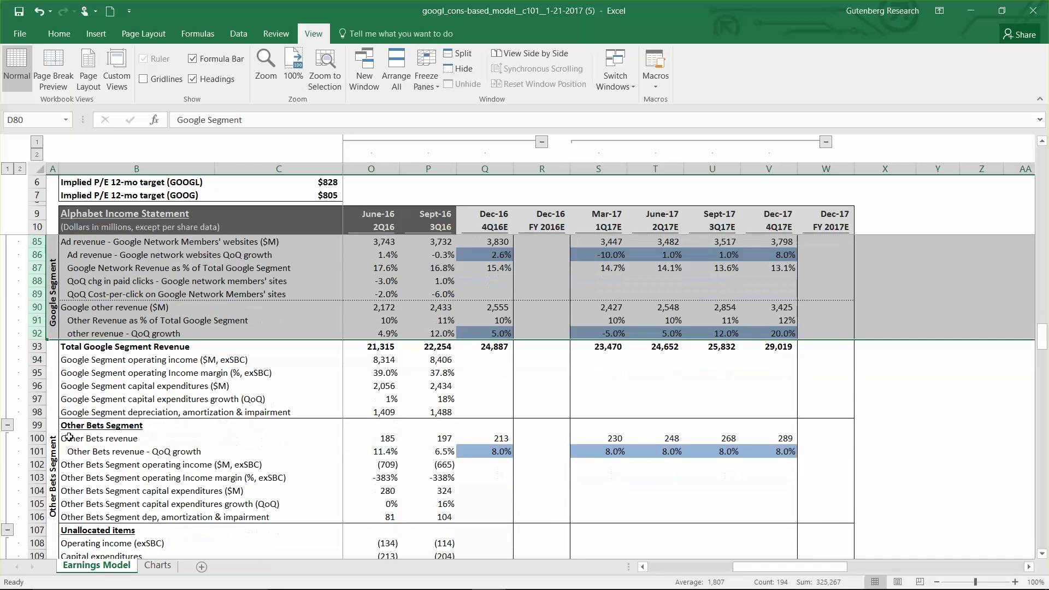
{"action": "left_click_drag", "start_coordinate": [41, 428], "coordinate": [41, 518]}
{"action": "left_click", "coordinate": [491, 426]}
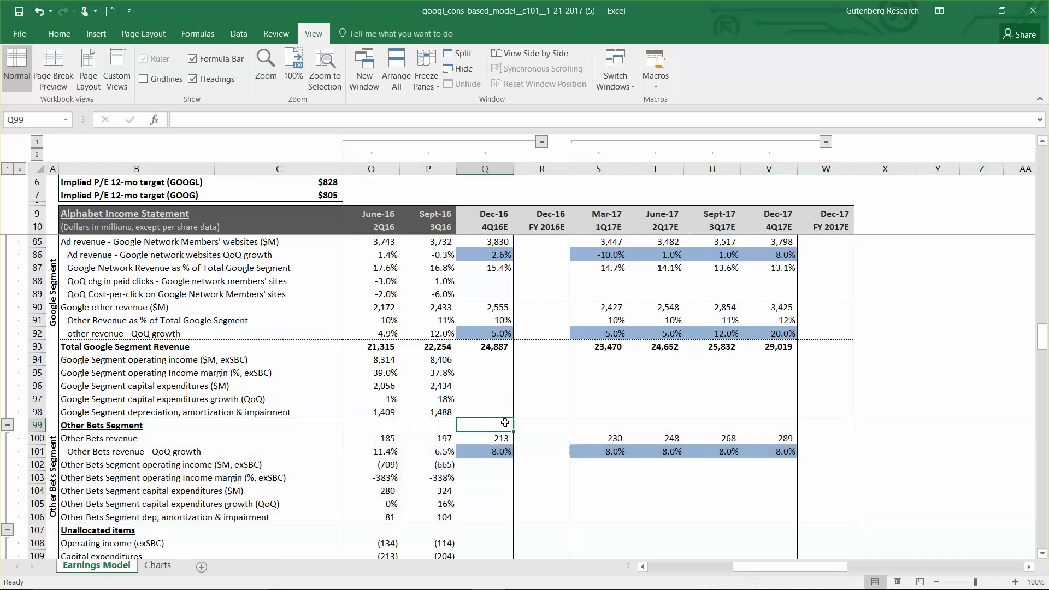
{"action": "left_click", "coordinate": [500, 381]}
- Collapse the pre-2/1/2016 reporting rows and select the TAC and cost-of-revenue rows 116–124
{"action": "scroll", "coordinate": [500, 381], "scroll_direction": "down", "scroll_amount": 1}
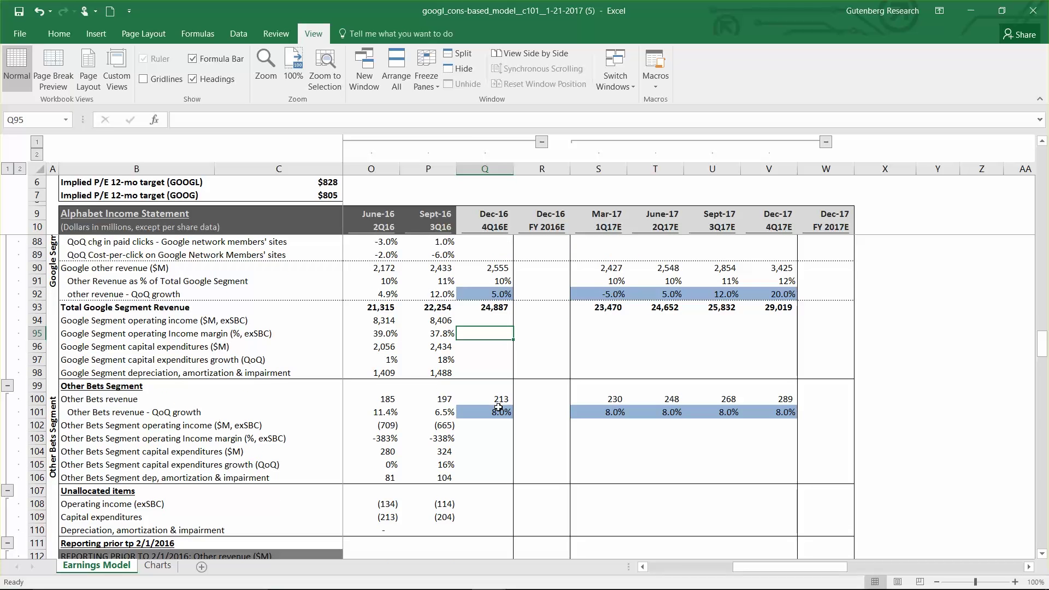
{"action": "scroll", "coordinate": [501, 397], "scroll_direction": "down", "scroll_amount": 3}
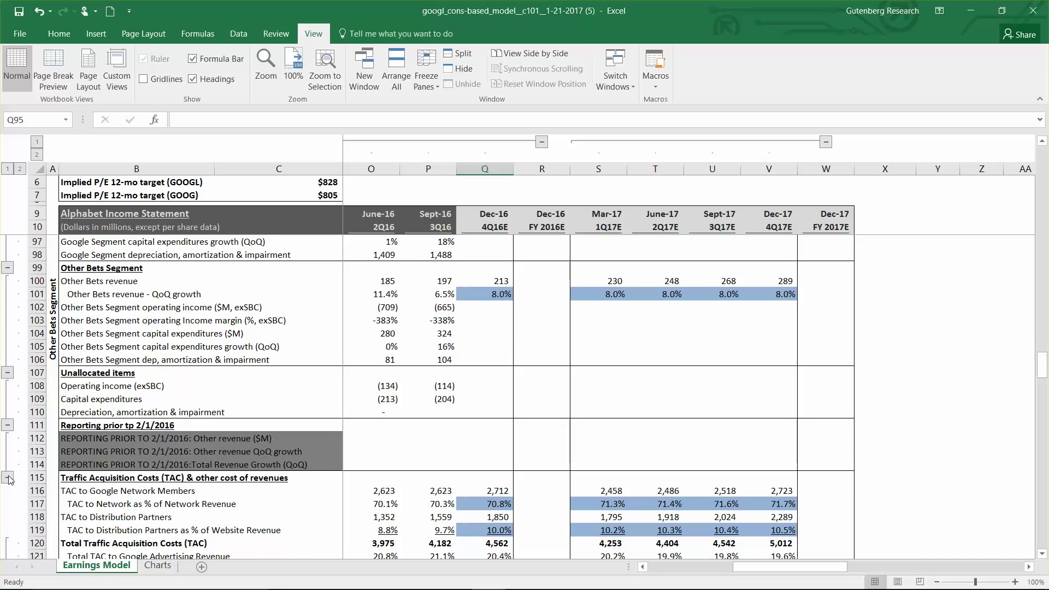
{"action": "left_click", "coordinate": [8, 477]}
{"action": "left_click", "coordinate": [497, 422]}
{"action": "scroll", "coordinate": [503, 439], "scroll_direction": "down", "scroll_amount": 1}
{"action": "scroll", "coordinate": [503, 439], "scroll_direction": "down", "scroll_amount": 1}
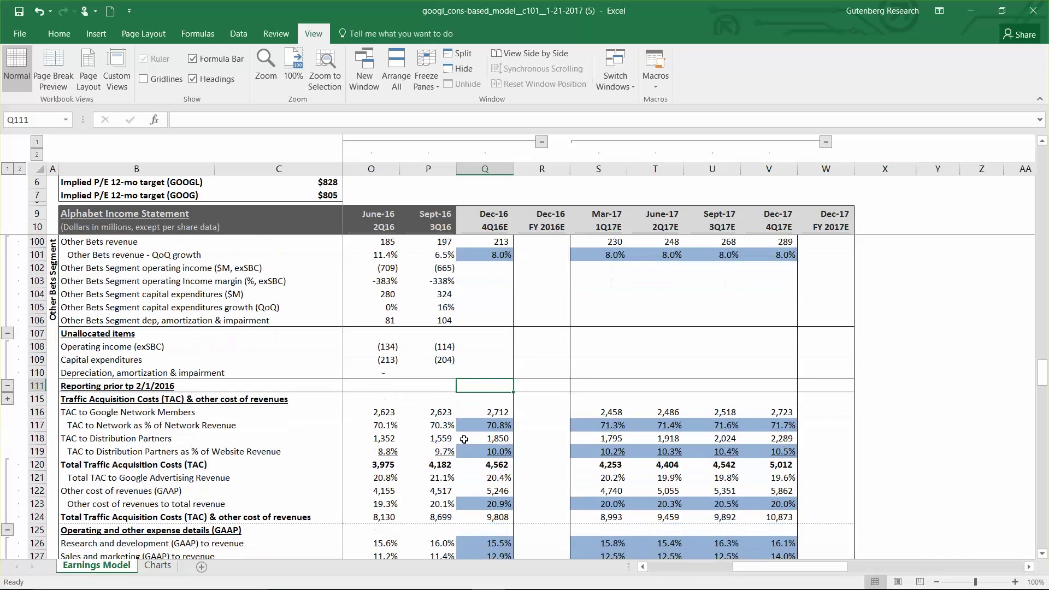
{"action": "left_click_drag", "start_coordinate": [37, 411], "coordinate": [51, 514]}
{"action": "scroll", "coordinate": [507, 457], "scroll_direction": "down", "scroll_amount": 3}
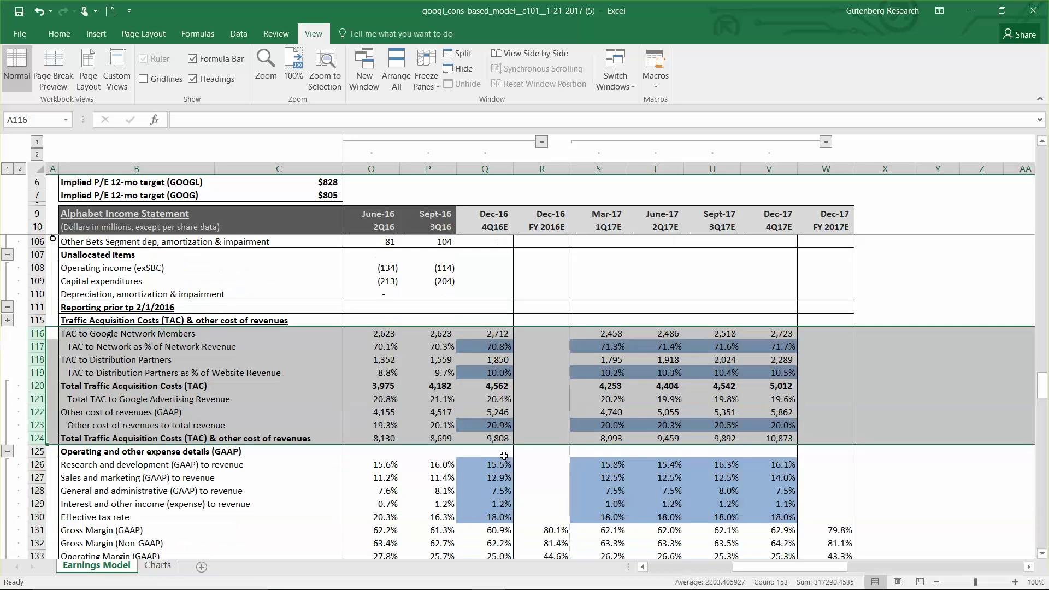
- Select operating expense rows 126–134 and inspect the Dec-16 SBC formulas in Q136 and Q140
{"action": "left_click_drag", "start_coordinate": [35, 425], "coordinate": [44, 527]}
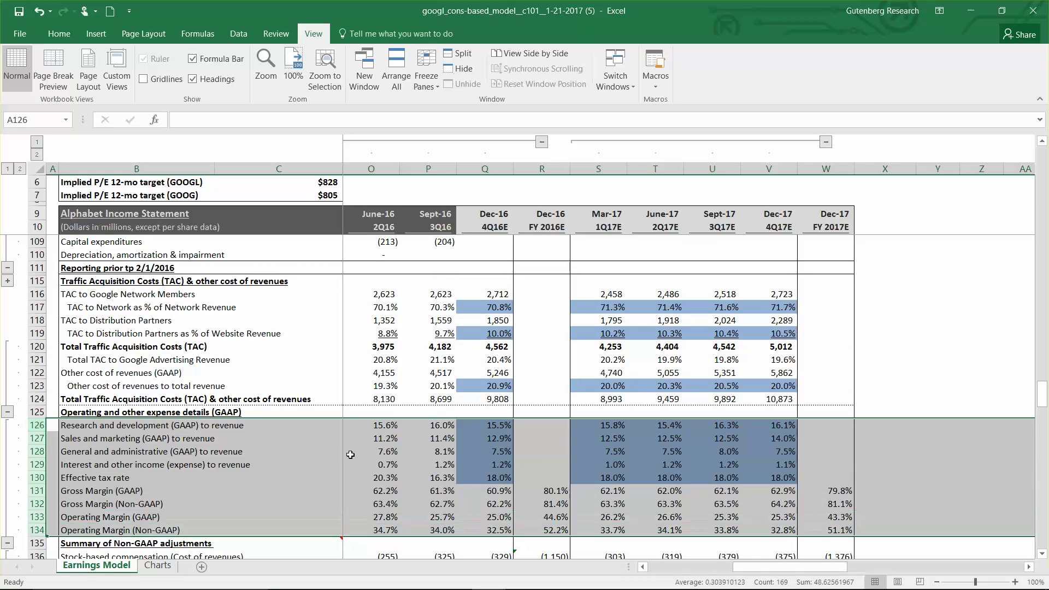
{"action": "scroll", "coordinate": [372, 454], "scroll_direction": "down", "scroll_amount": 4}
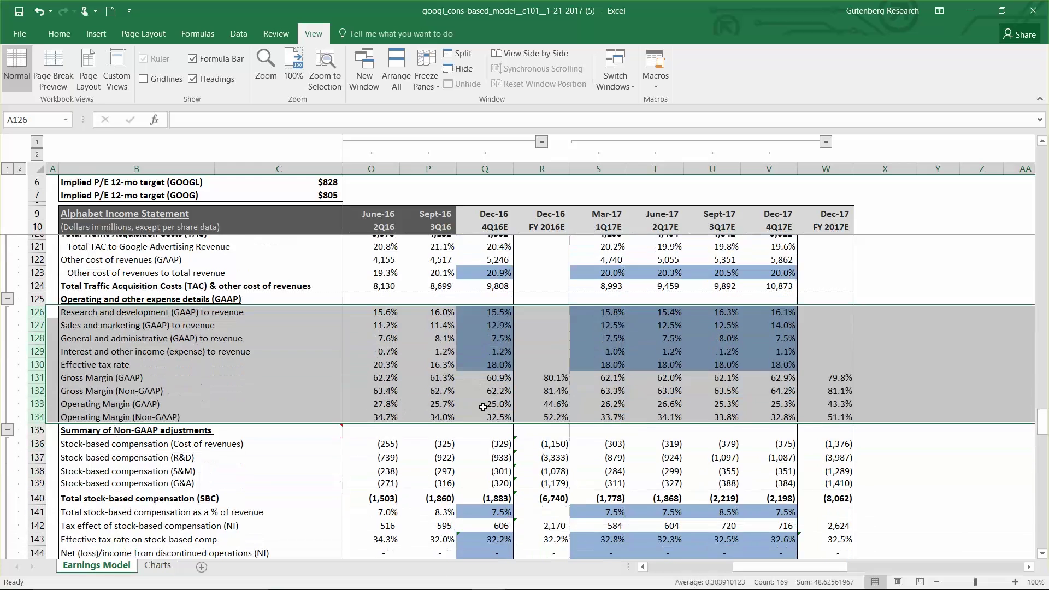
{"action": "scroll", "coordinate": [486, 393], "scroll_direction": "down", "scroll_amount": 2}
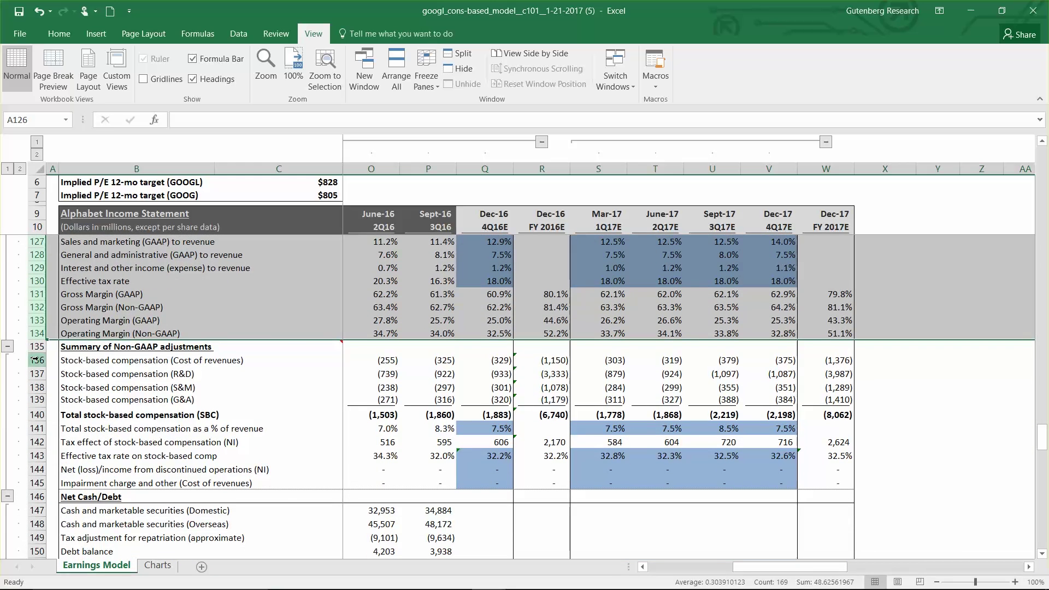
{"action": "left_click", "coordinate": [488, 363]}
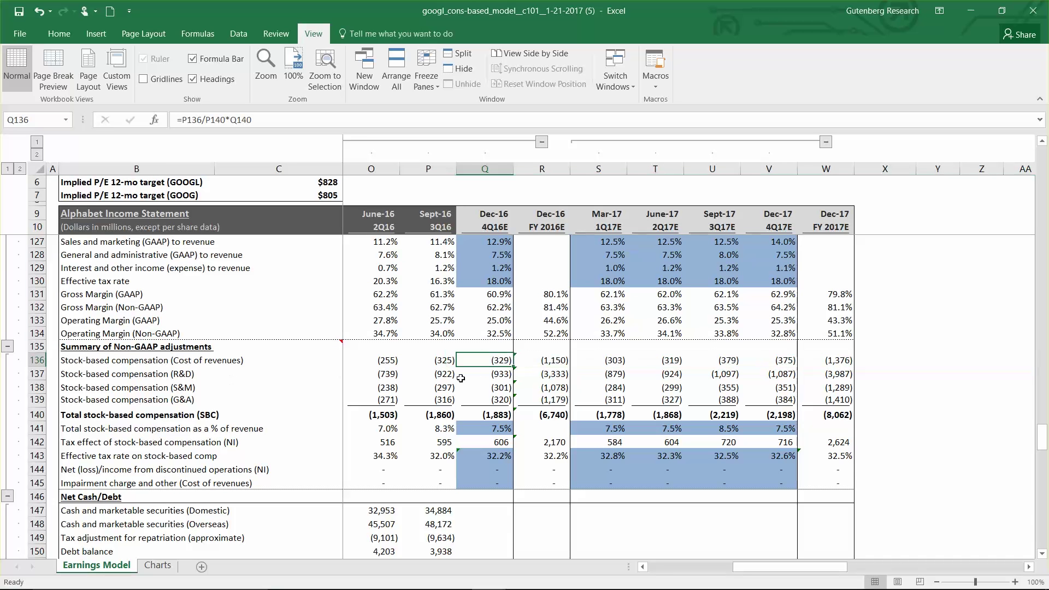
{"action": "left_click", "coordinate": [498, 416]}
- Compare the Sept-16 SBC-percentage formula with the 7.5% Dec-16 SBC assumption
{"action": "left_click", "coordinate": [392, 428]}
{"action": "key", "text": "Right"}
{"action": "key", "text": "Right"}
{"action": "left_click", "coordinate": [441, 430]}
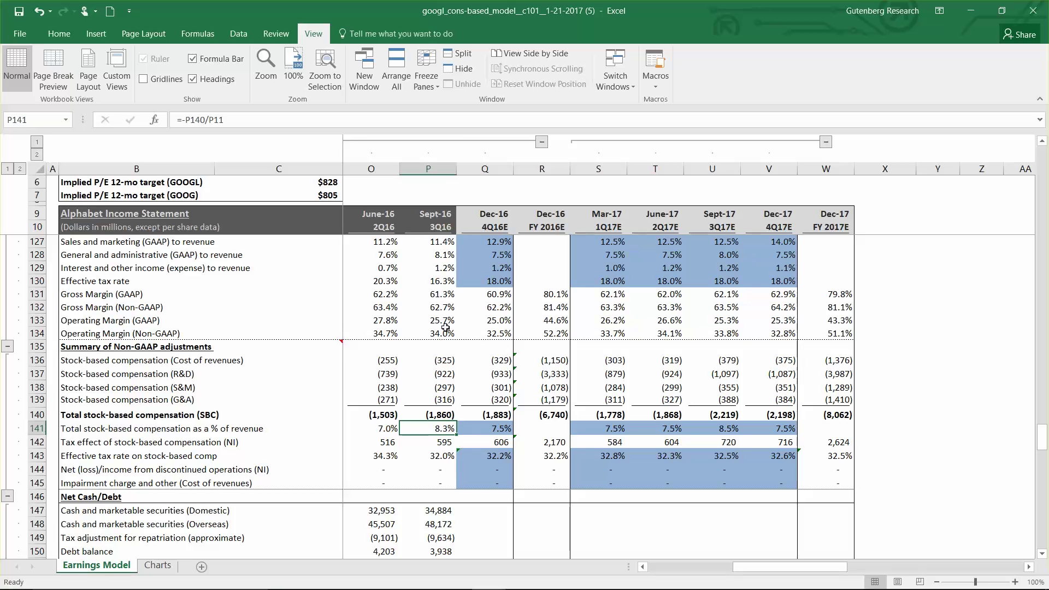
{"action": "left_click", "coordinate": [470, 428]}
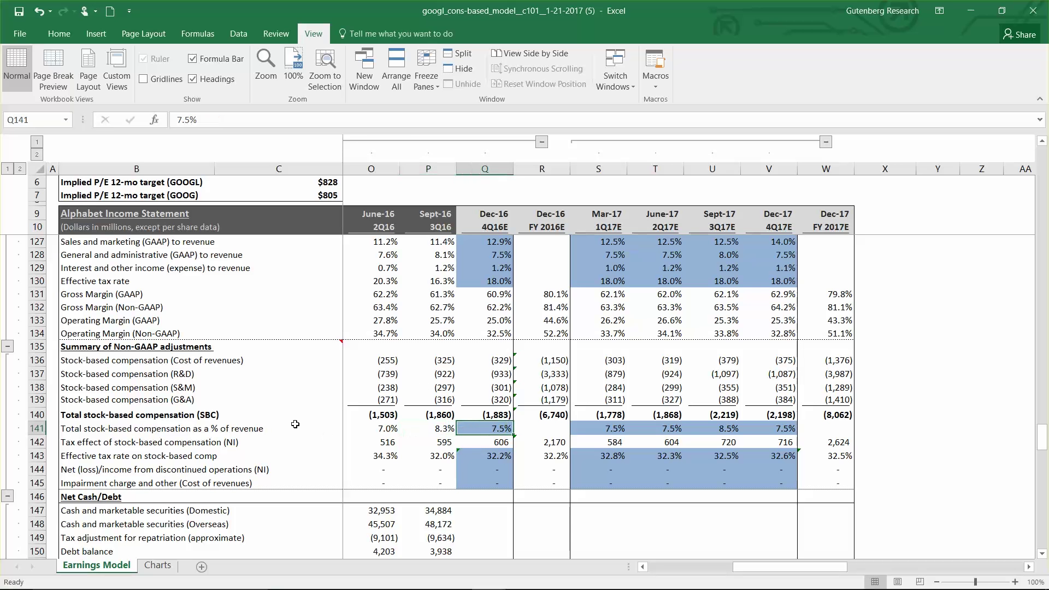
{"action": "left_click", "coordinate": [436, 431]}
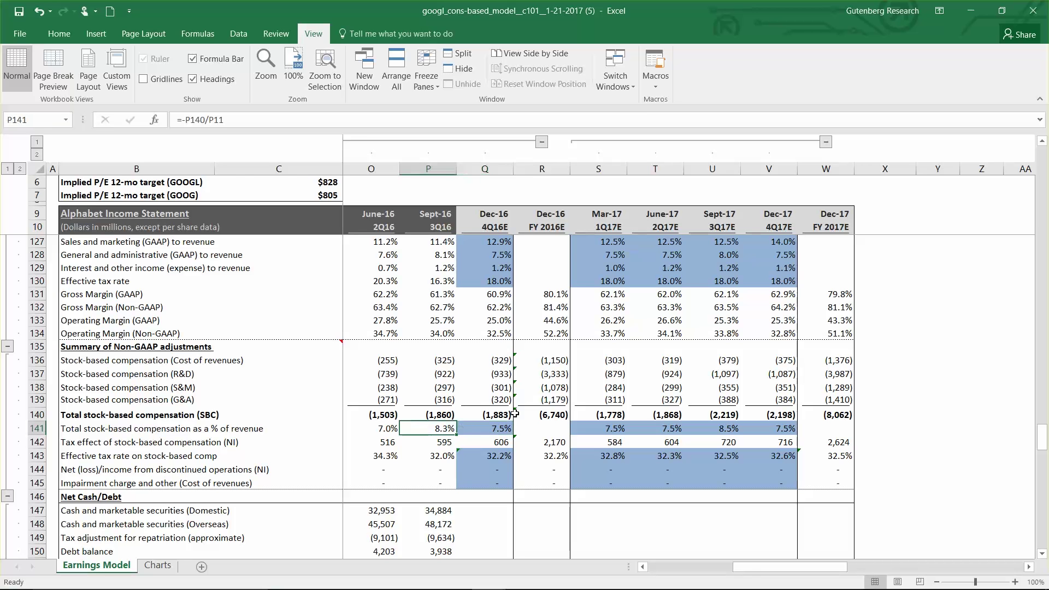
{"action": "left_click", "coordinate": [497, 427]}
{"action": "scroll", "coordinate": [494, 423], "scroll_direction": "down", "scroll_amount": 3}
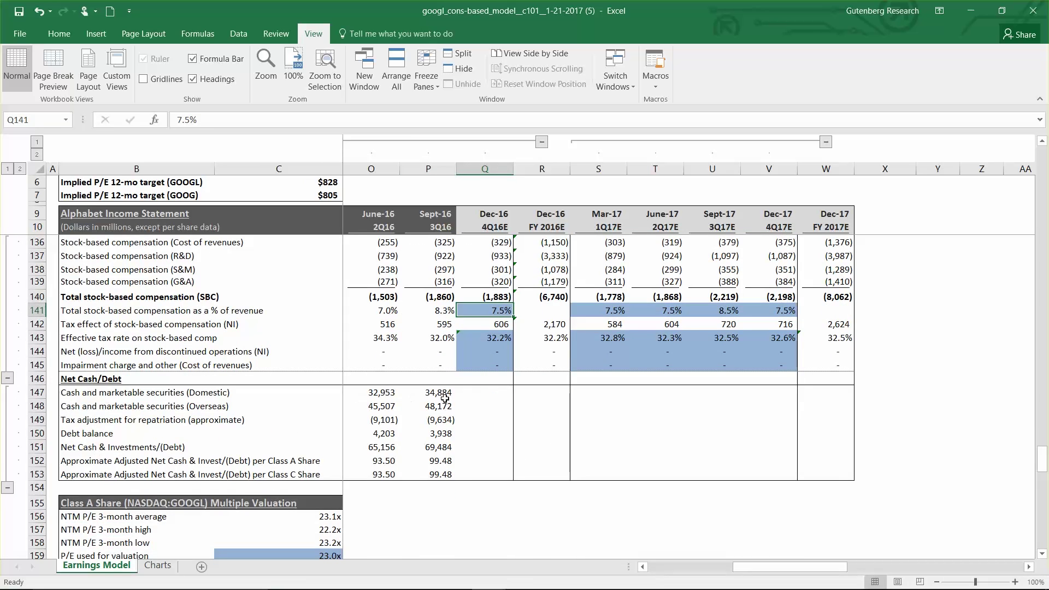
- Inspect Class A and Class C P/E, EPS and target formulas: 23.0x gives $828, 22.3x gives $805
{"action": "left_click_drag", "start_coordinate": [446, 392], "coordinate": [440, 474]}
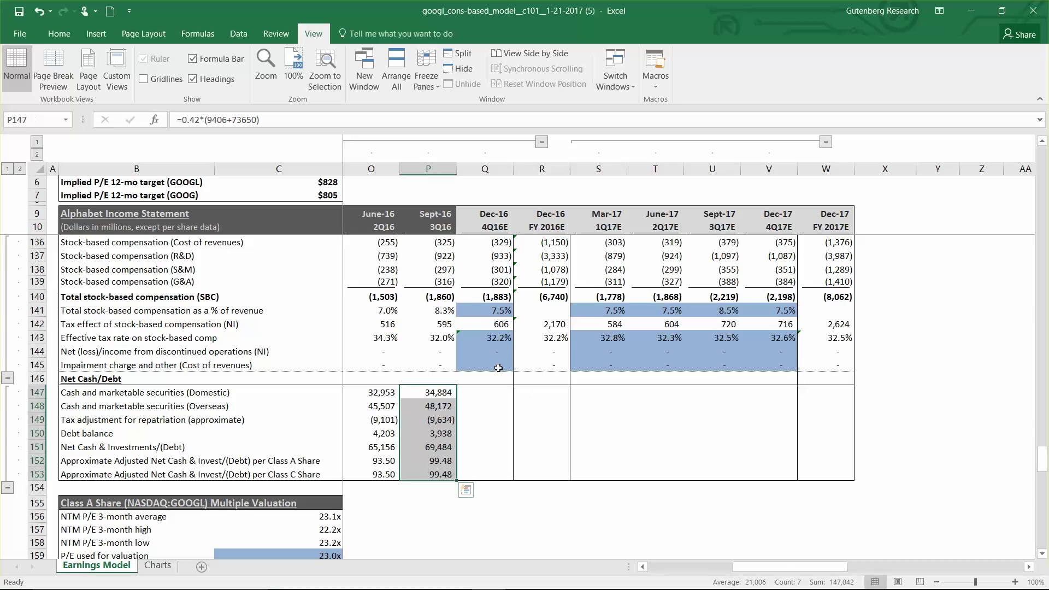
{"action": "scroll", "coordinate": [499, 479], "scroll_direction": "down", "scroll_amount": 7}
{"action": "scroll", "coordinate": [314, 317], "scroll_direction": "up", "scroll_amount": 2}
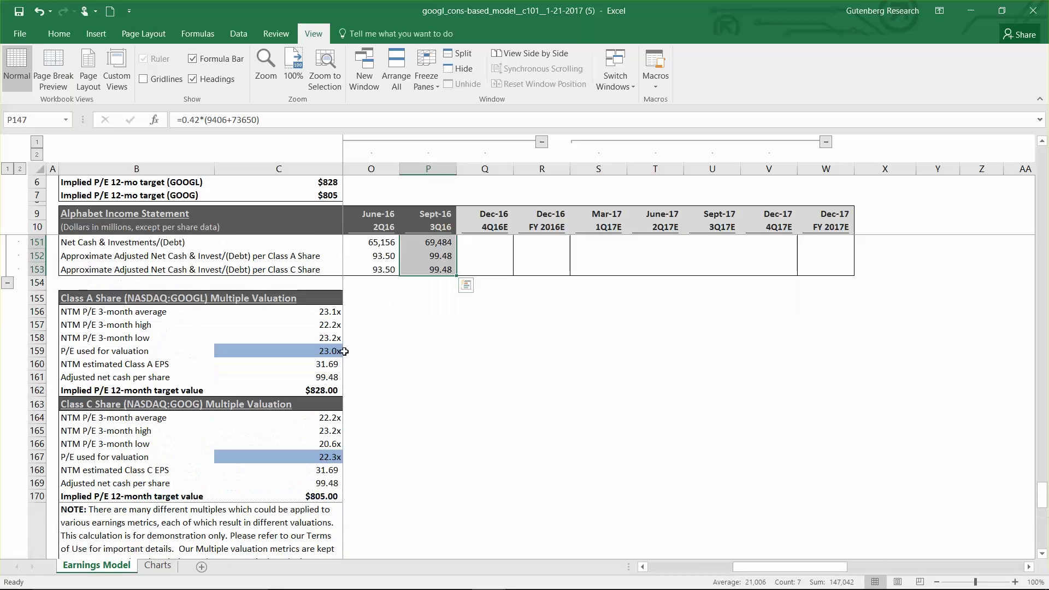
{"action": "left_click", "coordinate": [315, 311]}
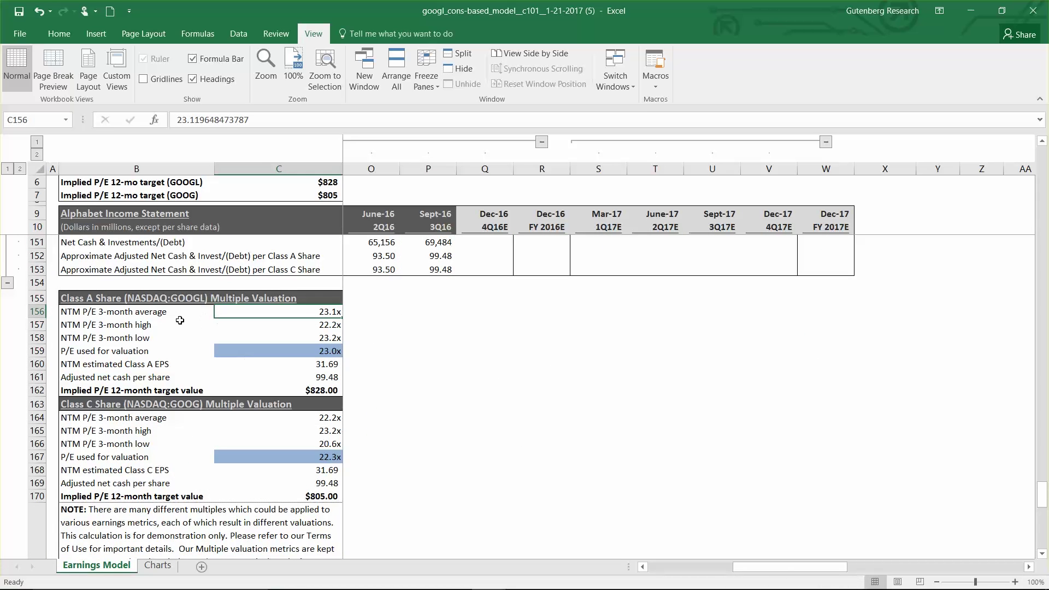
{"action": "left_click", "coordinate": [287, 416]}
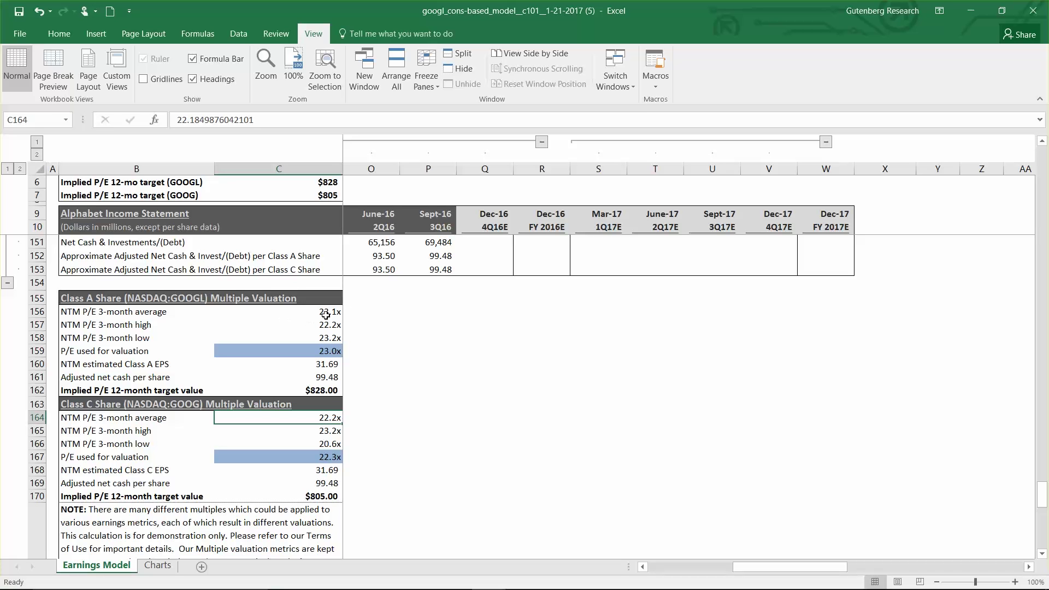
{"action": "left_click", "coordinate": [326, 364]}
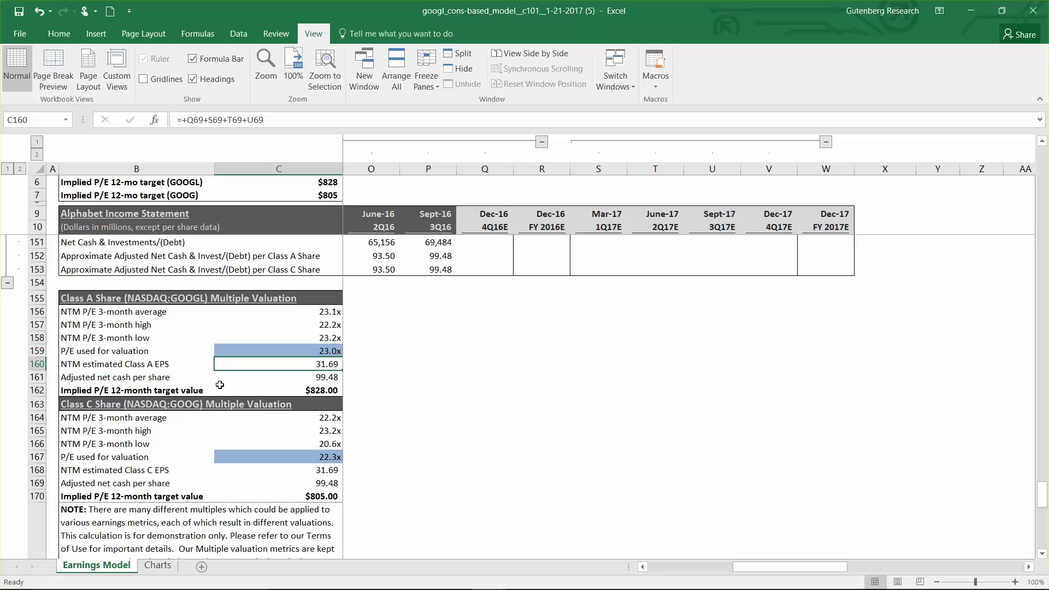
{"action": "left_click", "coordinate": [331, 390]}
{"action": "left_click", "coordinate": [335, 498]}
{"action": "left_click", "coordinate": [306, 350]}
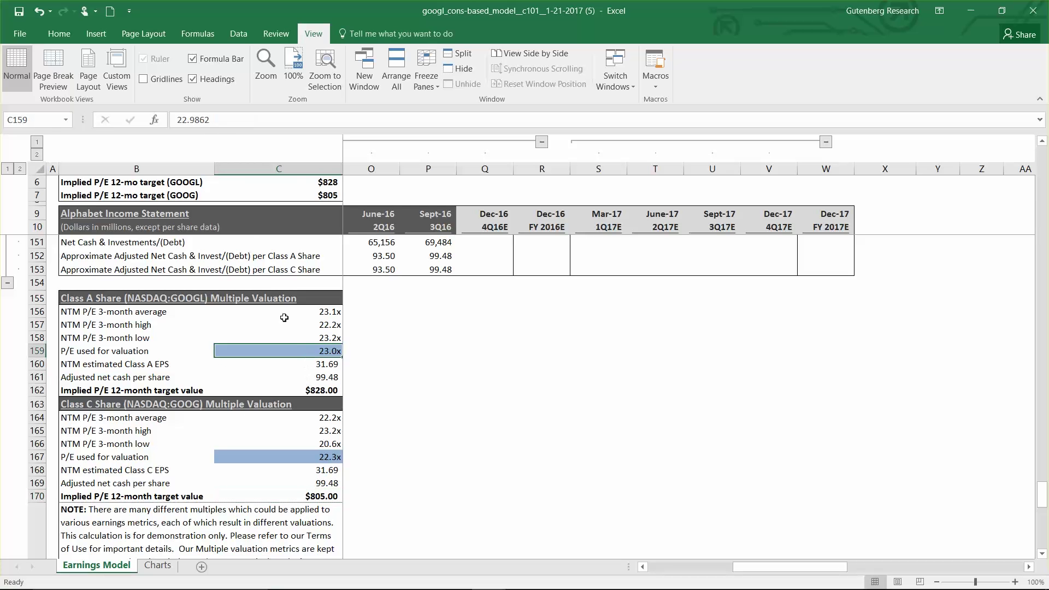
{"action": "left_click_drag", "start_coordinate": [327, 182], "coordinate": [327, 195]}
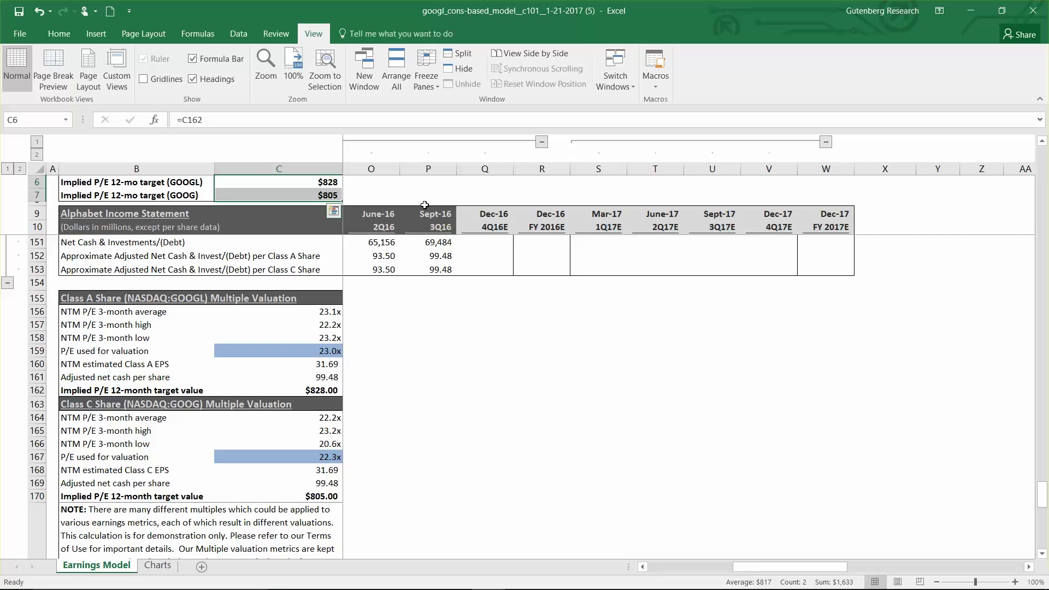
{"action": "left_click", "coordinate": [485, 168]}
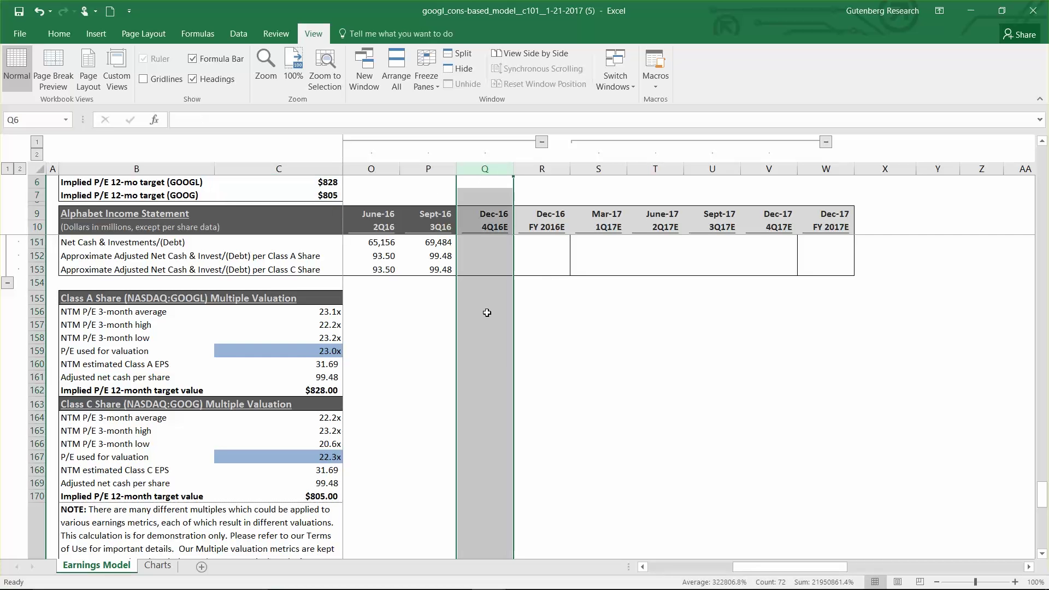
{"action": "left_click_drag", "start_coordinate": [598, 169], "coordinate": [767, 170]}
{"action": "scroll", "coordinate": [713, 333], "scroll_direction": "up", "scroll_amount": 1}
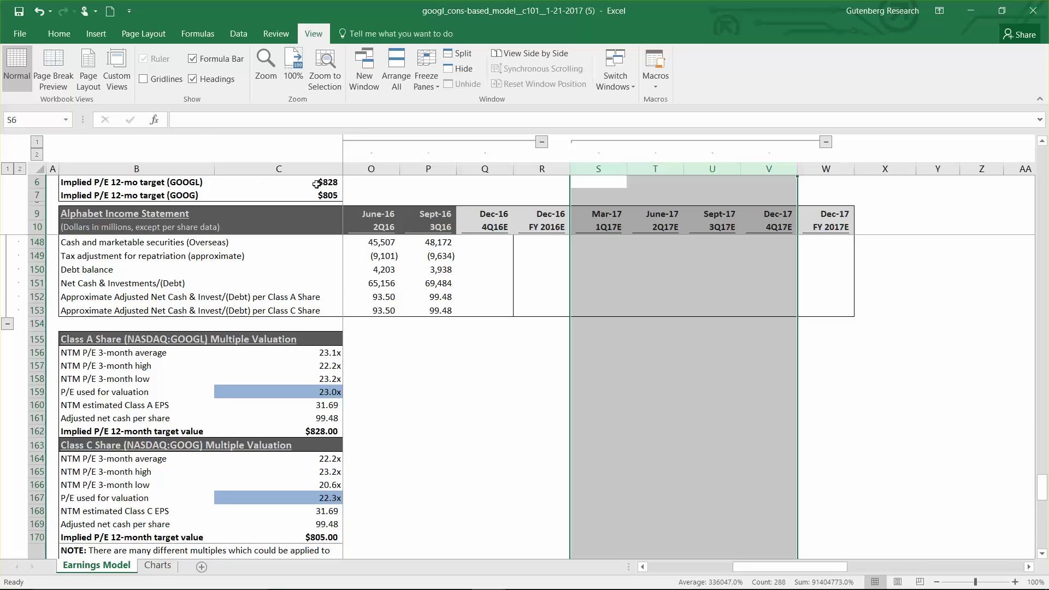
{"action": "left_click_drag", "start_coordinate": [316, 184], "coordinate": [319, 195]}
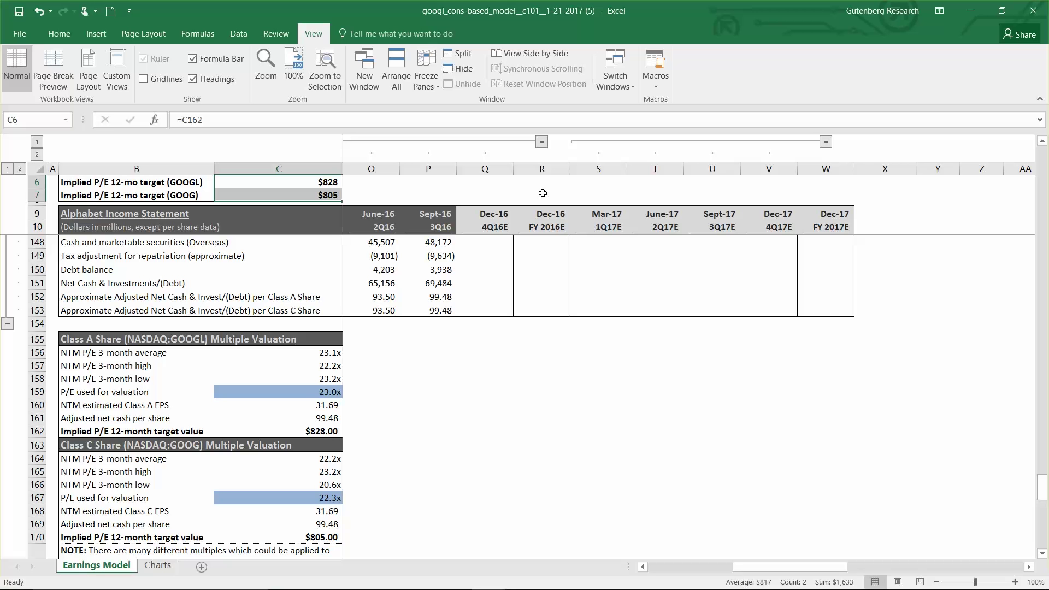
- Scroll back up and select the 15.0% Dec-16 Google websites ad revenue growth assumption in Q81
{"action": "left_click", "coordinate": [704, 270]}
{"action": "scroll", "coordinate": [739, 331], "scroll_direction": "up", "scroll_amount": 5}
{"action": "scroll", "coordinate": [739, 330], "scroll_direction": "up", "scroll_amount": 16}
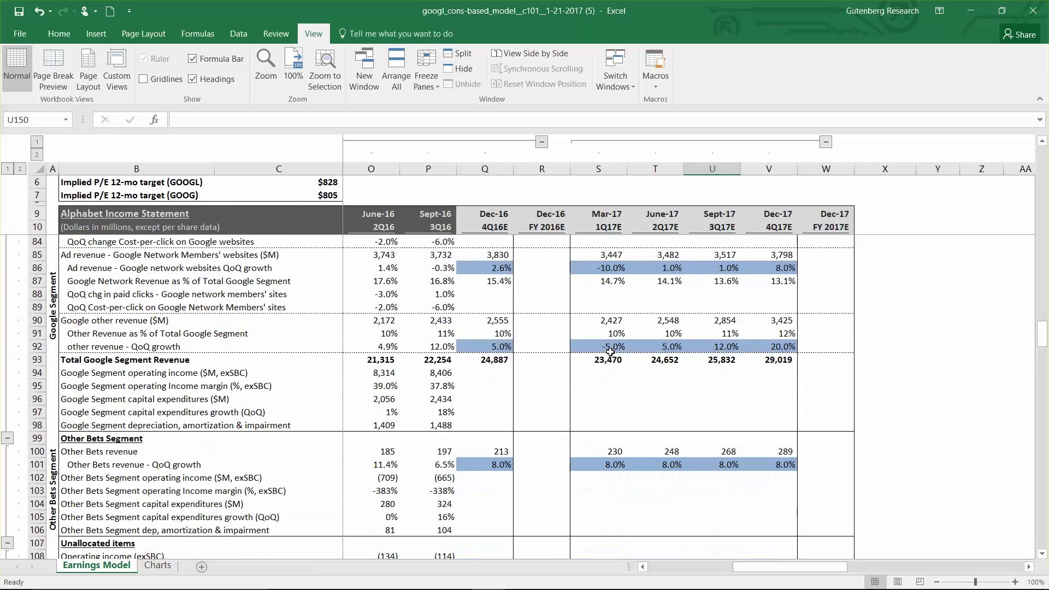
{"action": "scroll", "coordinate": [610, 351], "scroll_direction": "up", "scroll_amount": 2}
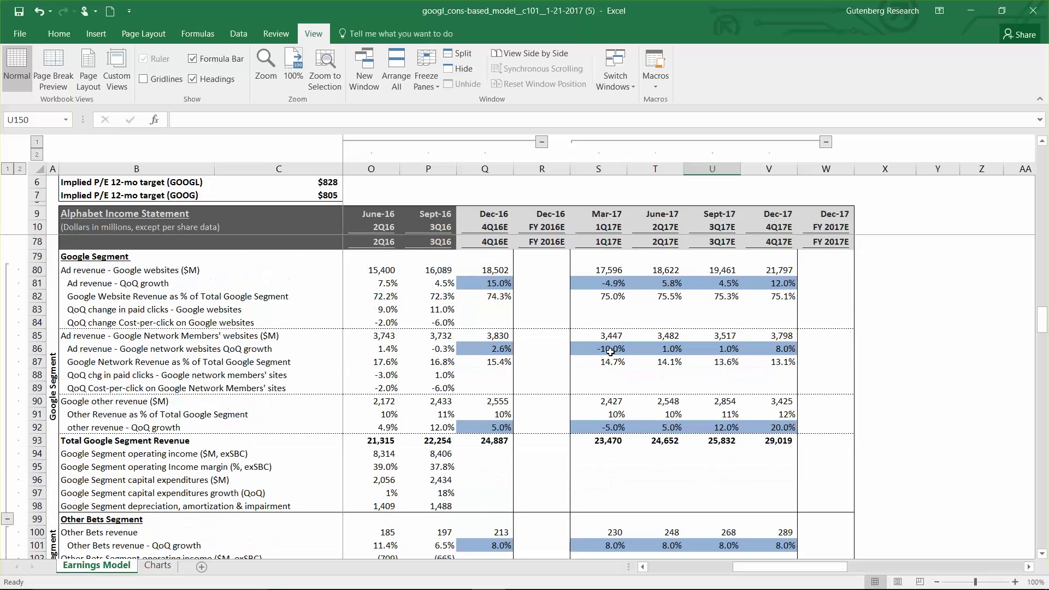
{"action": "left_click", "coordinate": [492, 286]}
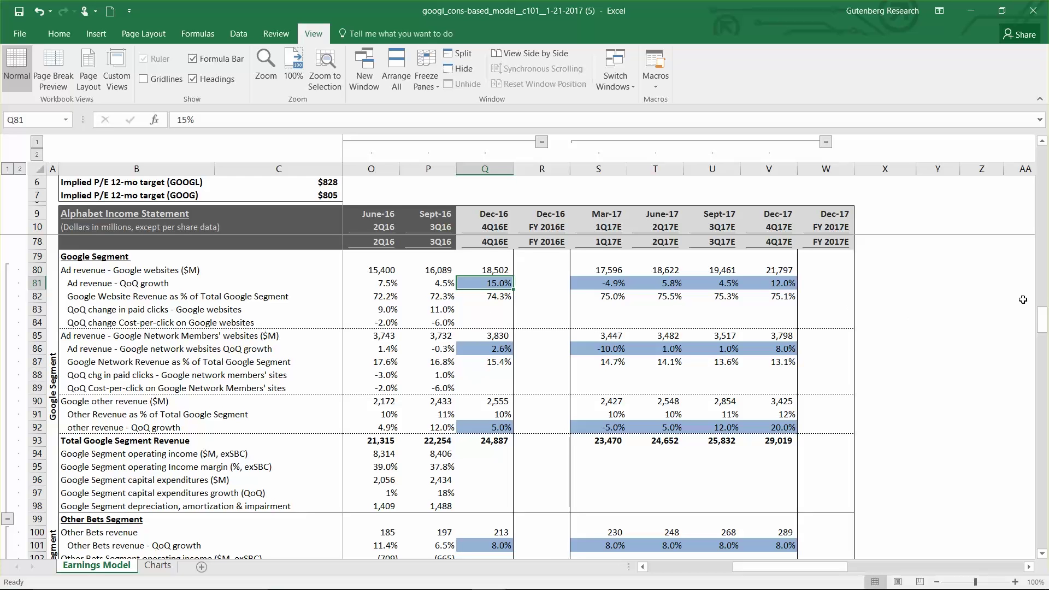
{"action": "left_click_drag", "start_coordinate": [1041, 307], "coordinate": [1041, 159]}
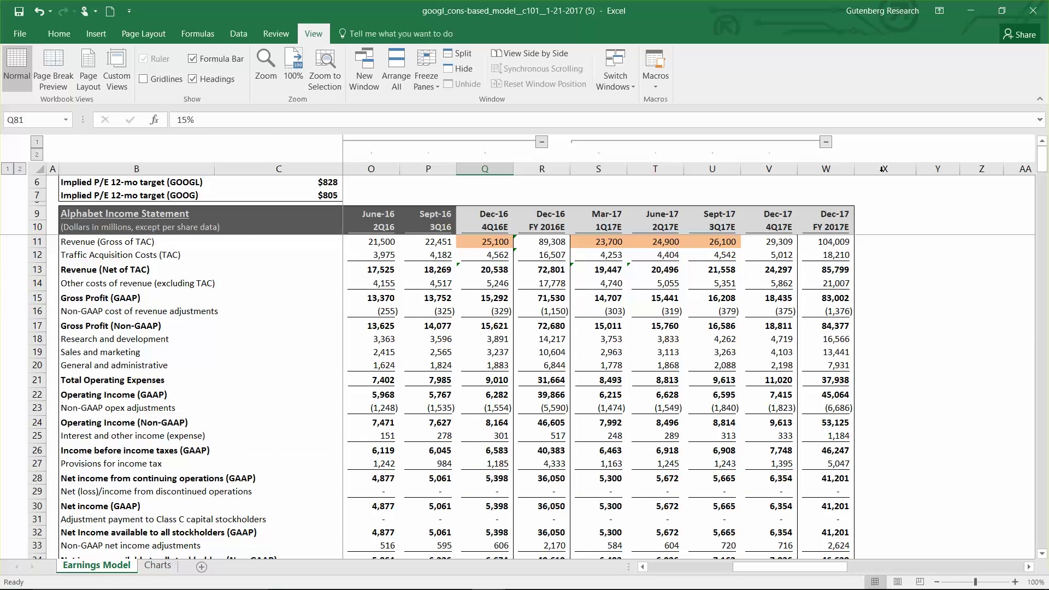
{"action": "left_click", "coordinate": [502, 240]}
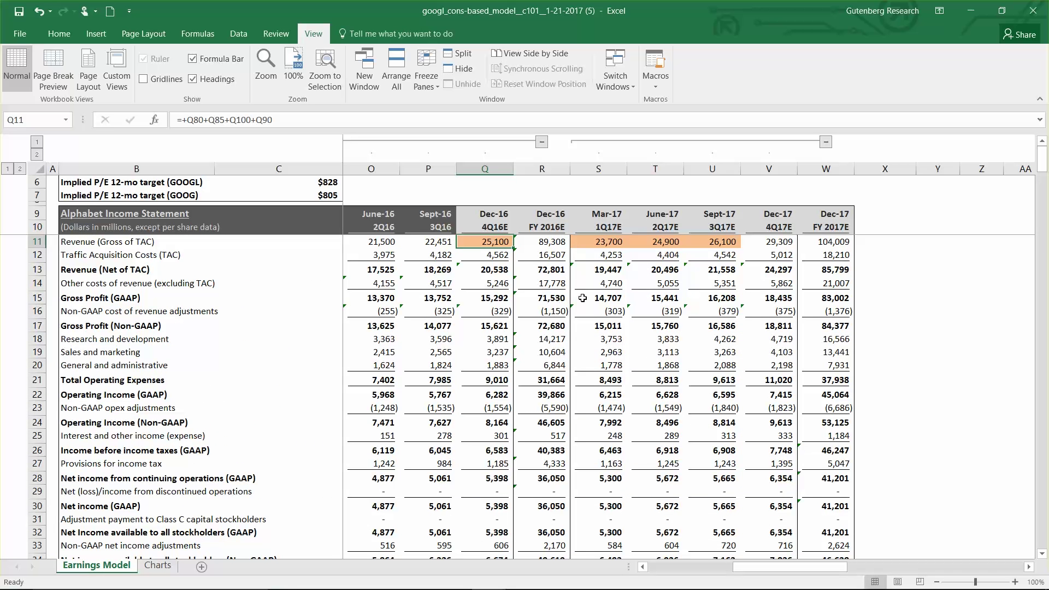
{"action": "left_click", "coordinate": [614, 243]}
{"action": "left_click", "coordinate": [661, 243]}
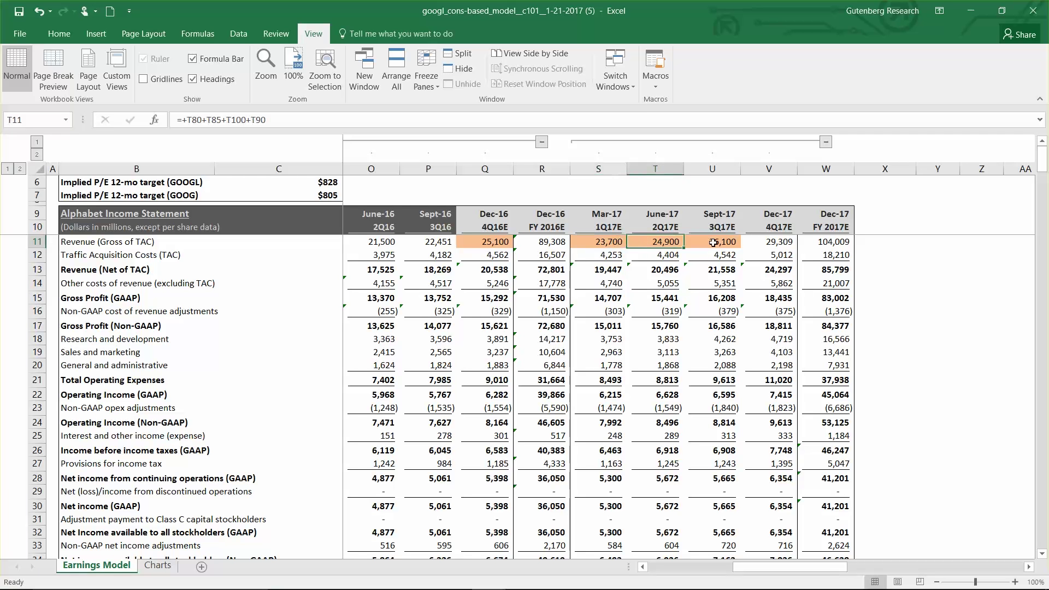
{"action": "left_click", "coordinate": [699, 244]}
{"action": "left_click", "coordinate": [489, 243]}
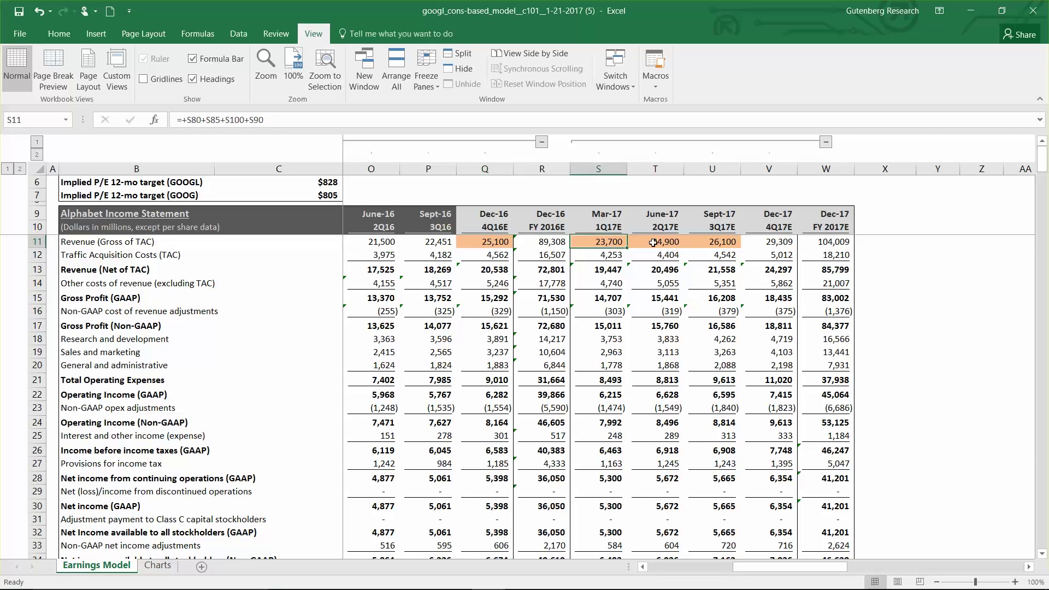
{"action": "left_click", "coordinate": [670, 243]}
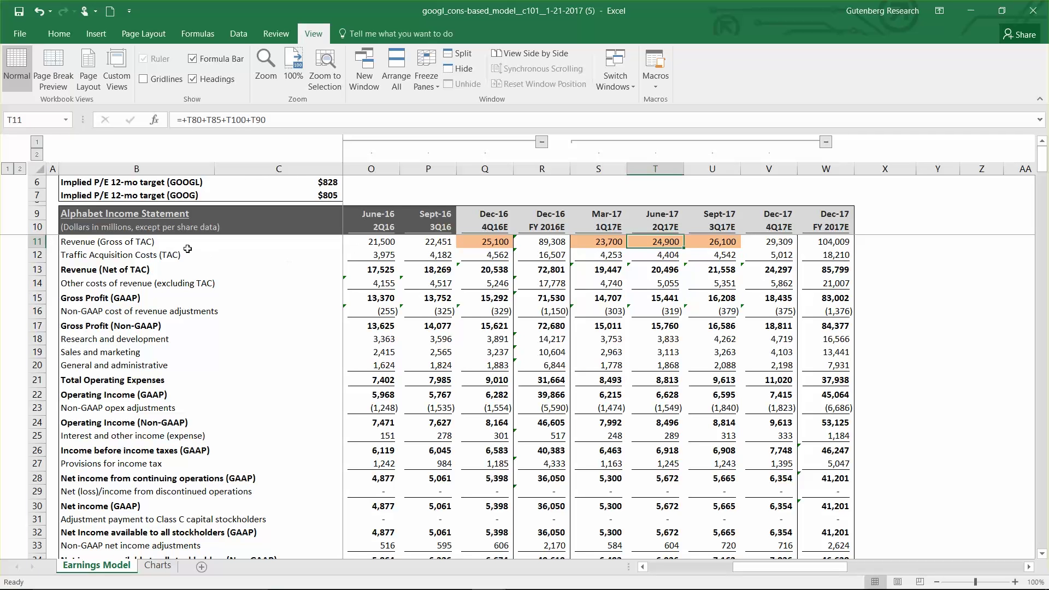
{"action": "left_click", "coordinate": [484, 241]}
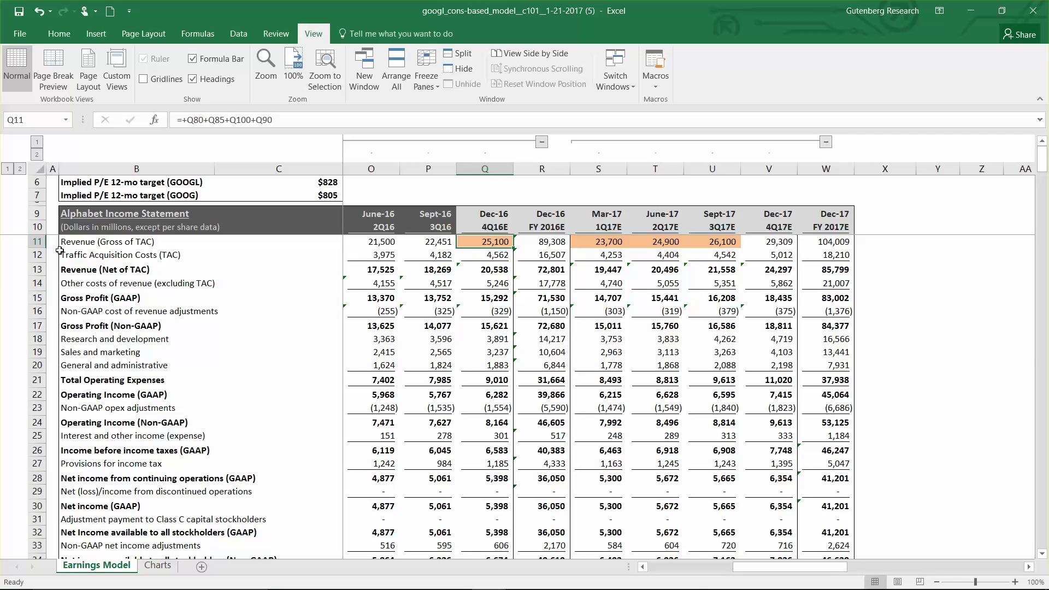
{"action": "left_click", "coordinate": [39, 242]}
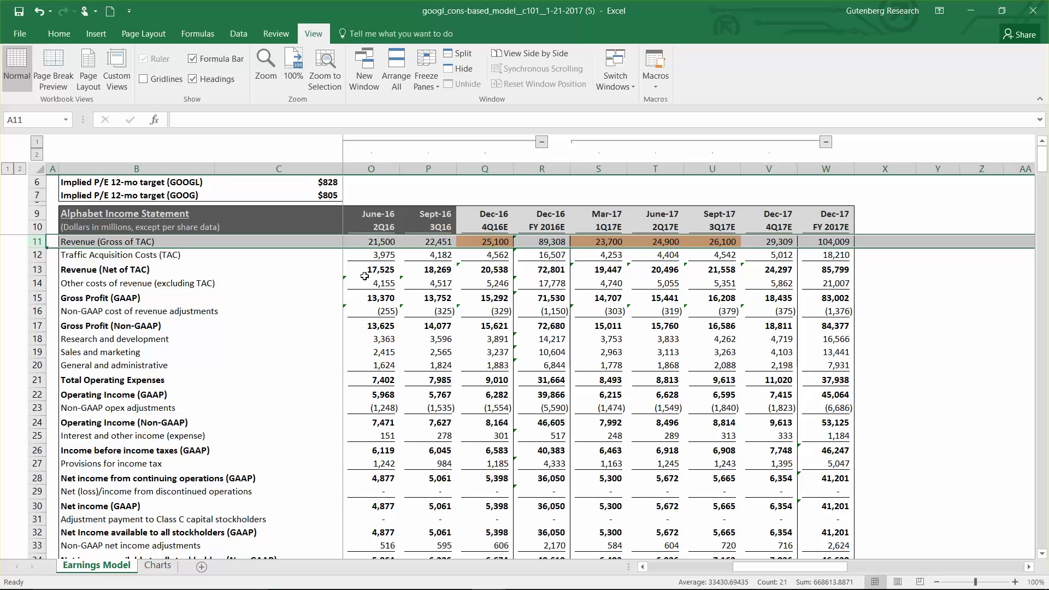
{"action": "left_click", "coordinate": [498, 244]}
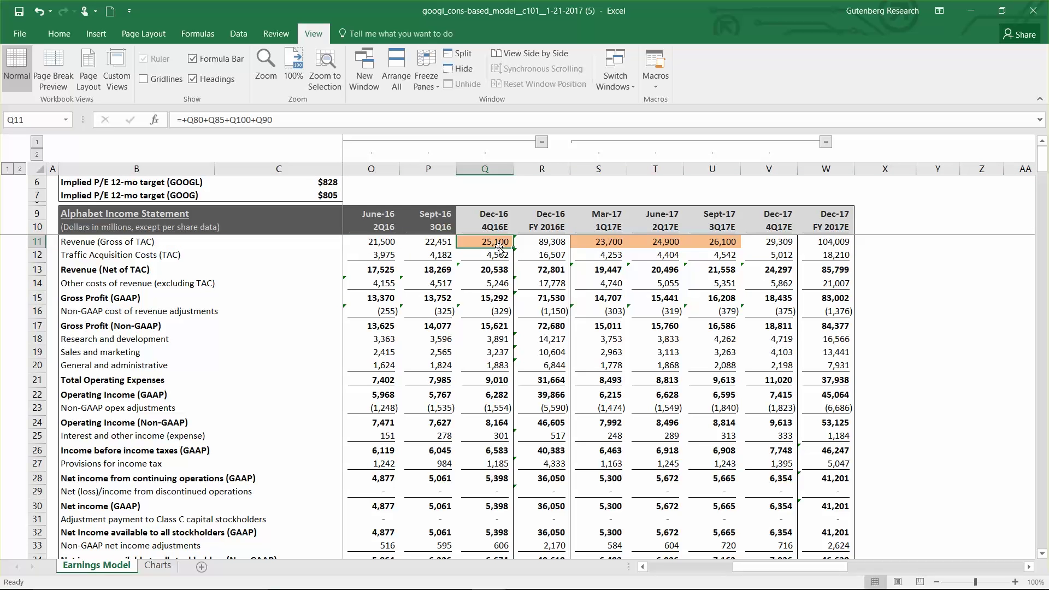
{"action": "left_click", "coordinate": [503, 272]}
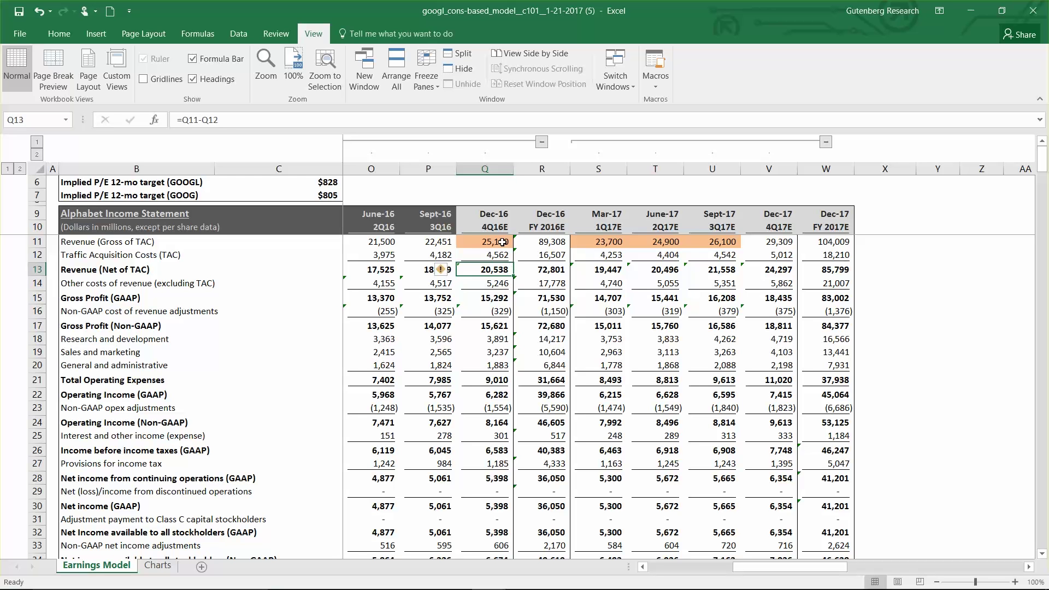
{"action": "left_click", "coordinate": [503, 243]}
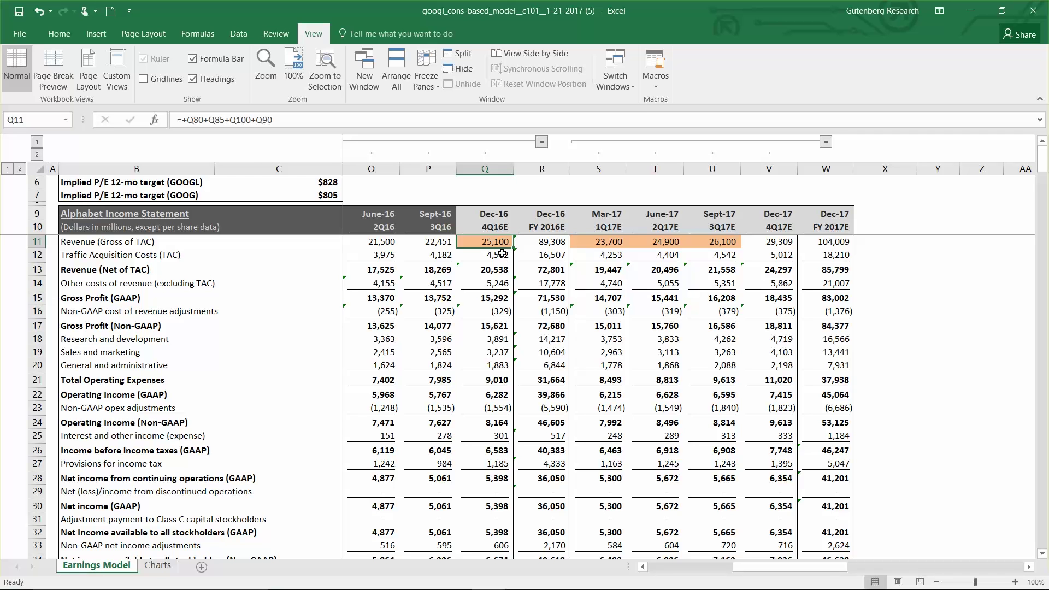
{"action": "left_click", "coordinate": [498, 271]}
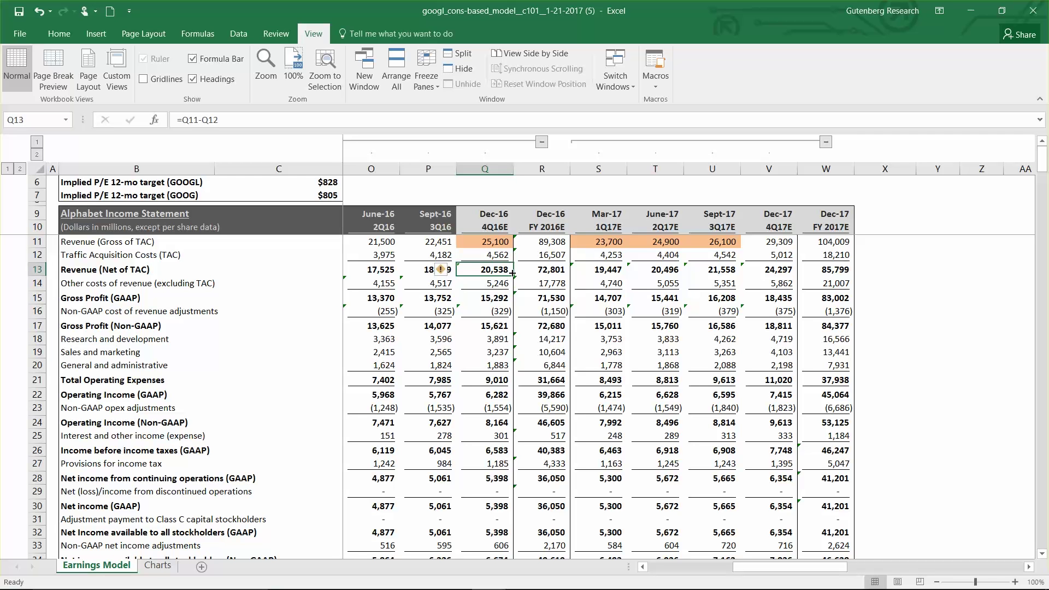
{"action": "left_click", "coordinate": [500, 243]}
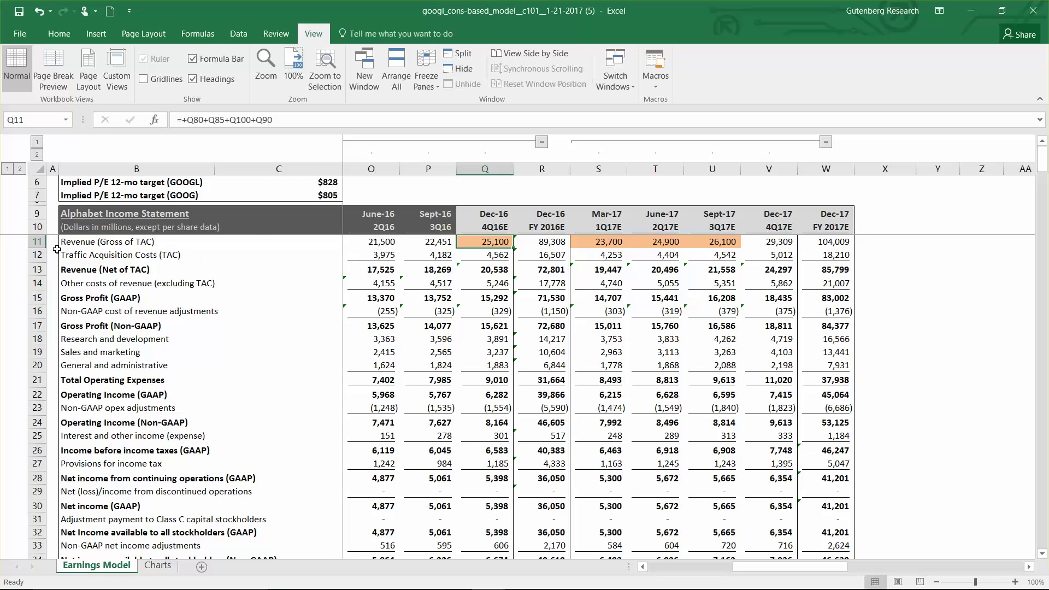
{"action": "left_click_drag", "start_coordinate": [38, 242], "coordinate": [48, 266]}
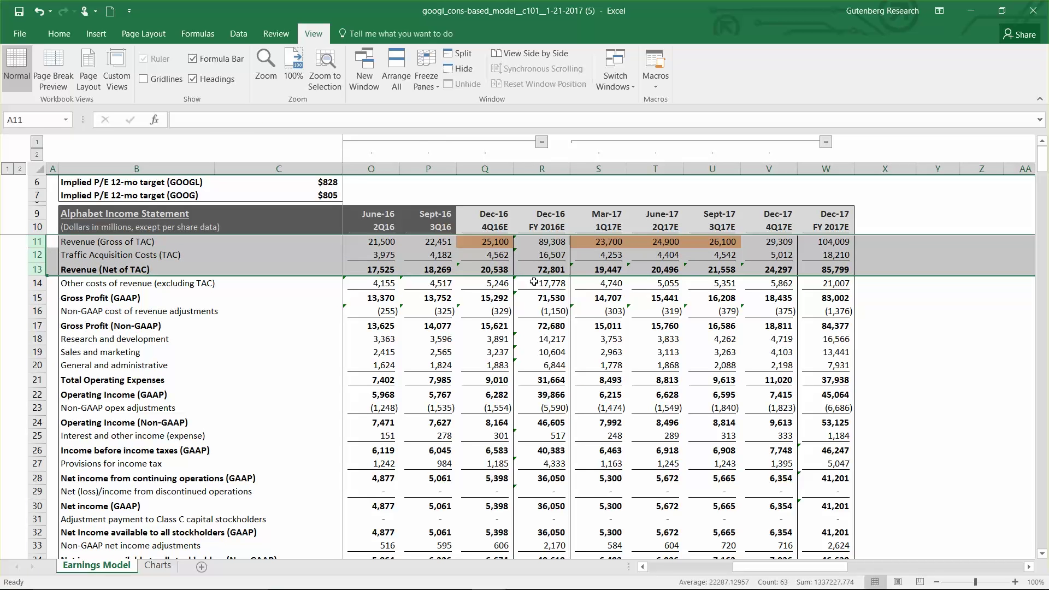
- Review TAC-to-Network ratios: the Sept-16 formula, the 70.8% Dec-16 input, and 2017 estimates
{"action": "left_click", "coordinate": [490, 240]}
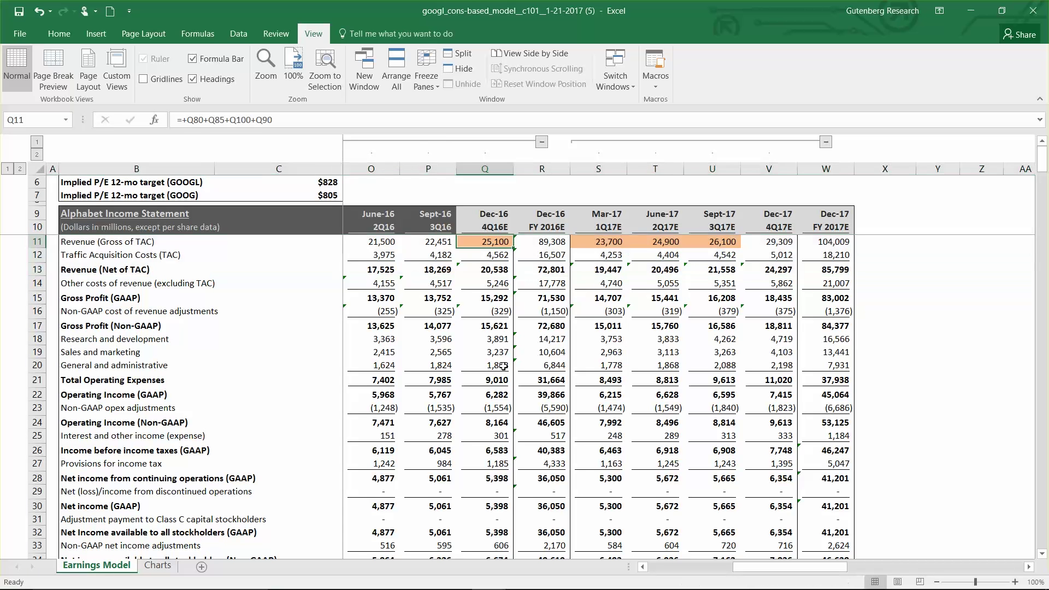
{"action": "scroll", "coordinate": [503, 367], "scroll_direction": "down", "scroll_amount": 3}
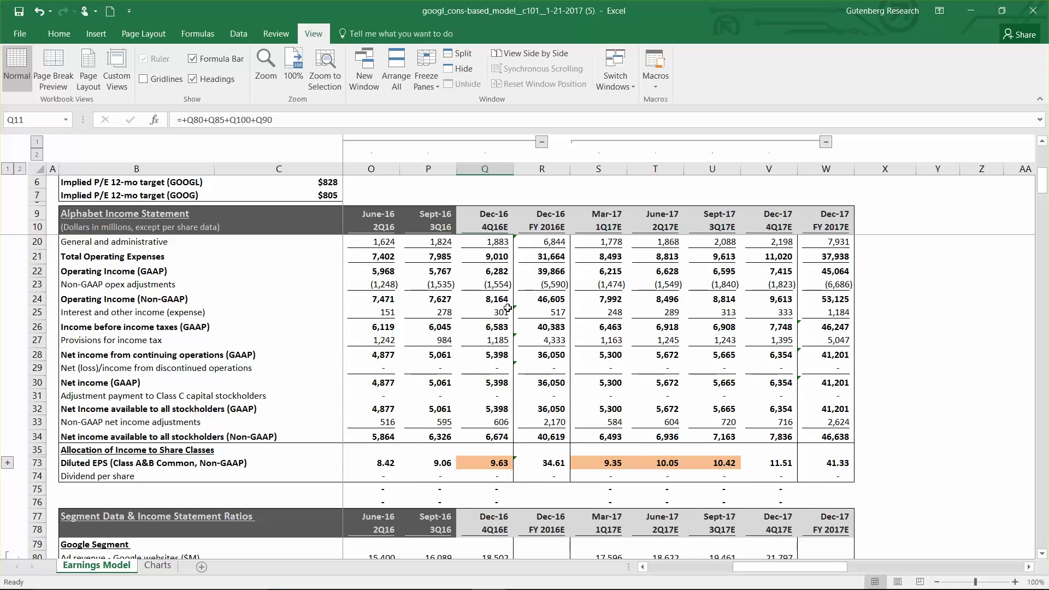
{"action": "scroll", "coordinate": [506, 328], "scroll_direction": "up", "scroll_amount": 1}
{"action": "scroll", "coordinate": [507, 330], "scroll_direction": "down", "scroll_amount": 7}
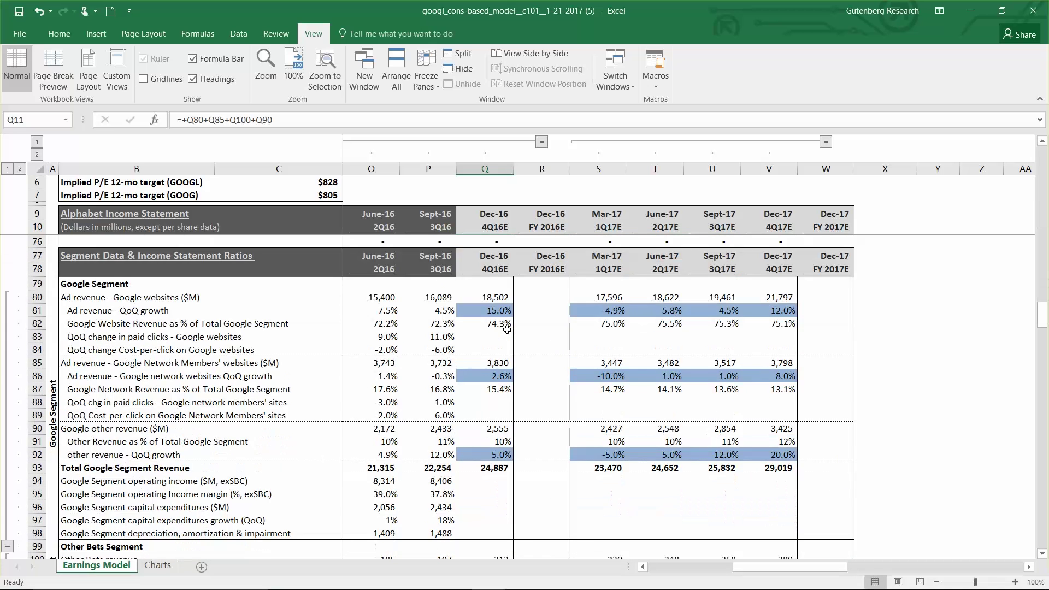
{"action": "scroll", "coordinate": [507, 330], "scroll_direction": "down", "scroll_amount": 8}
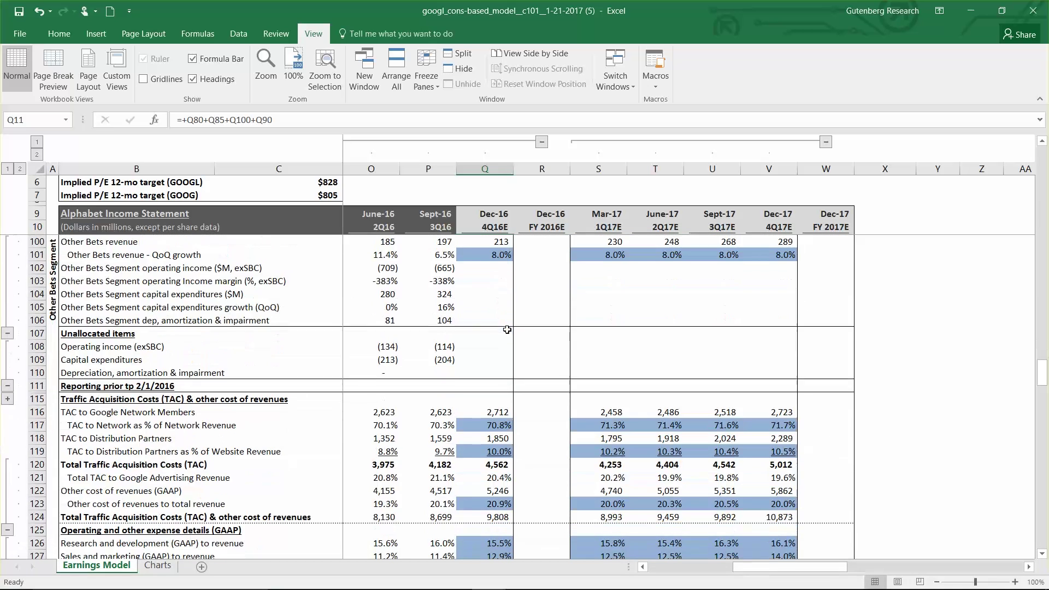
{"action": "left_click", "coordinate": [486, 426]}
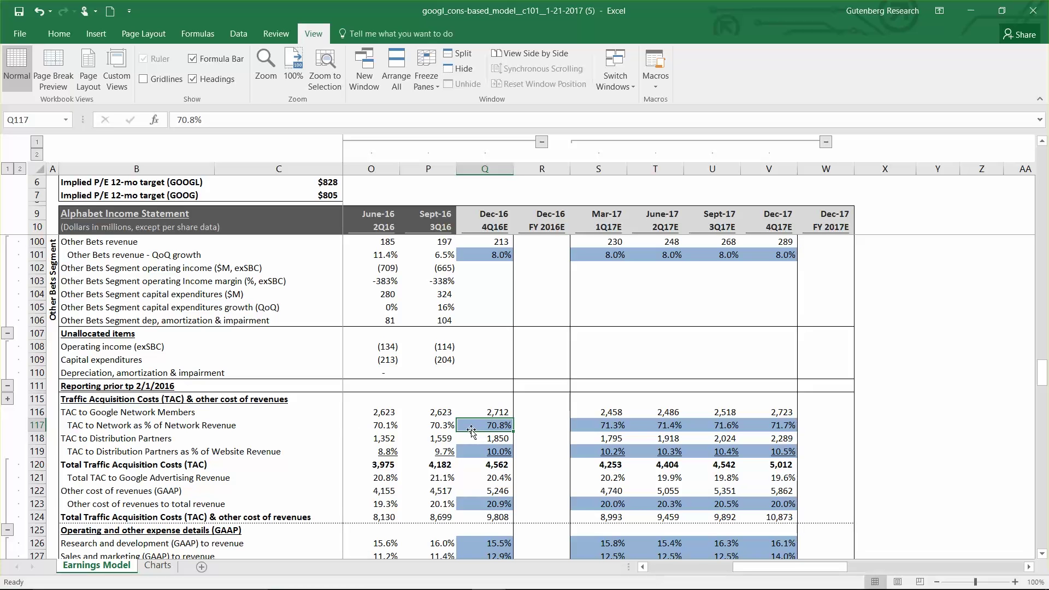
{"action": "left_click", "coordinate": [487, 450]}
{"action": "left_click", "coordinate": [444, 425]}
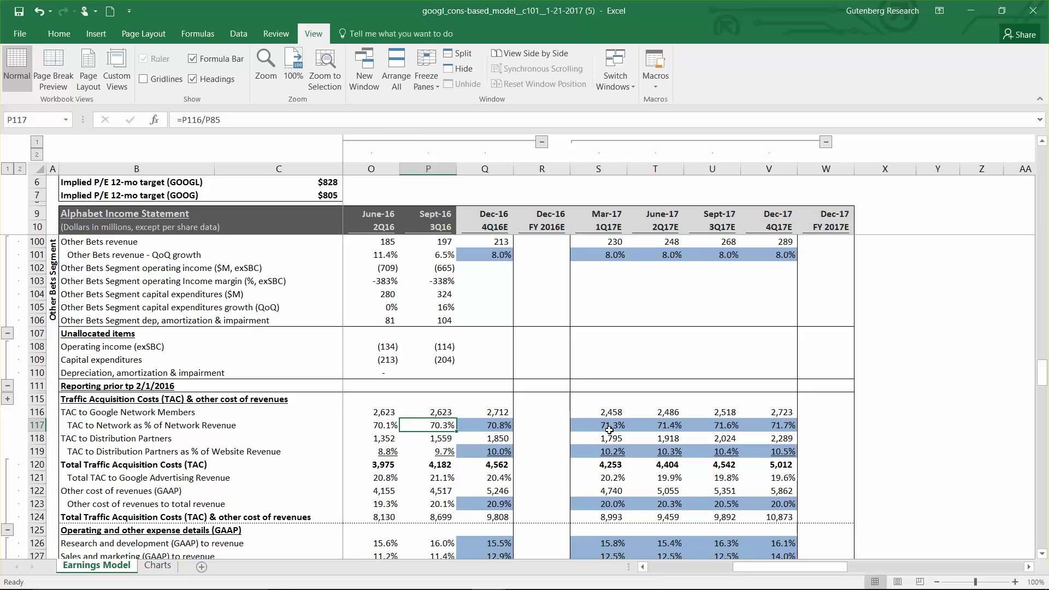
{"action": "key", "text": "Right"}
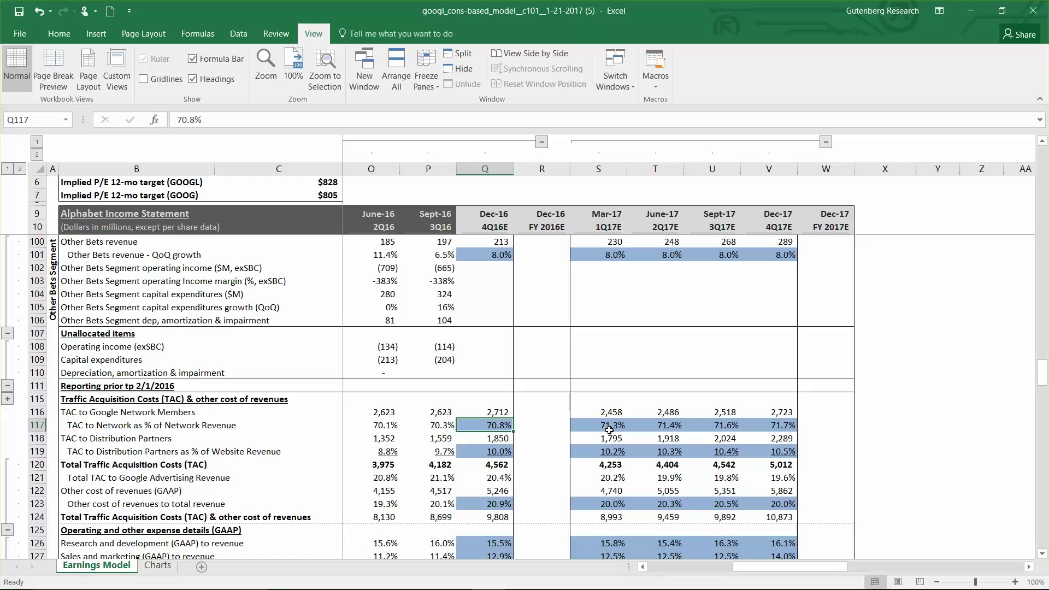
{"action": "key", "text": "Left"}
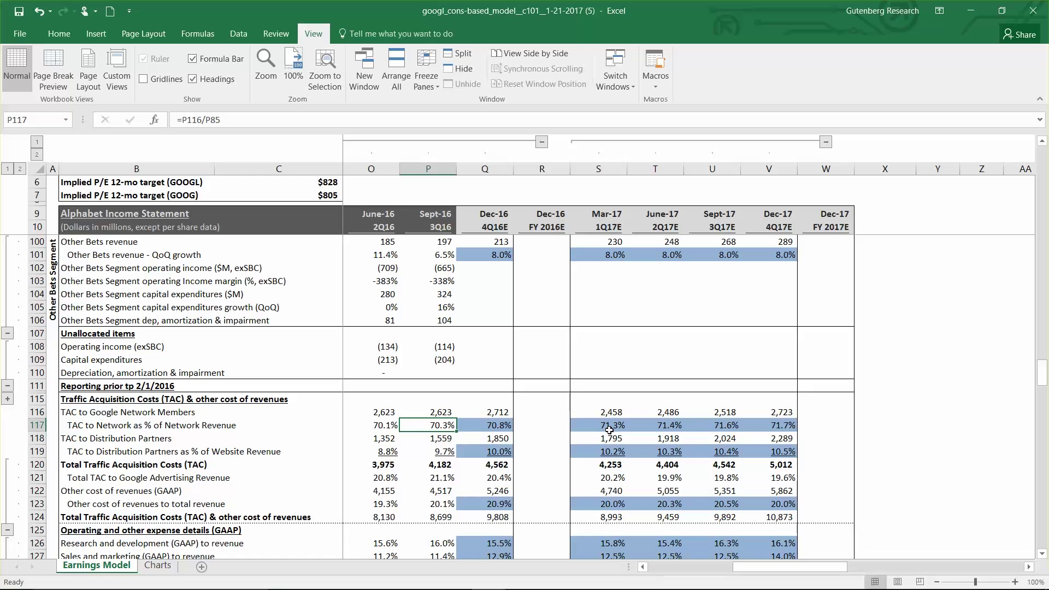
{"action": "key", "text": "Right"}
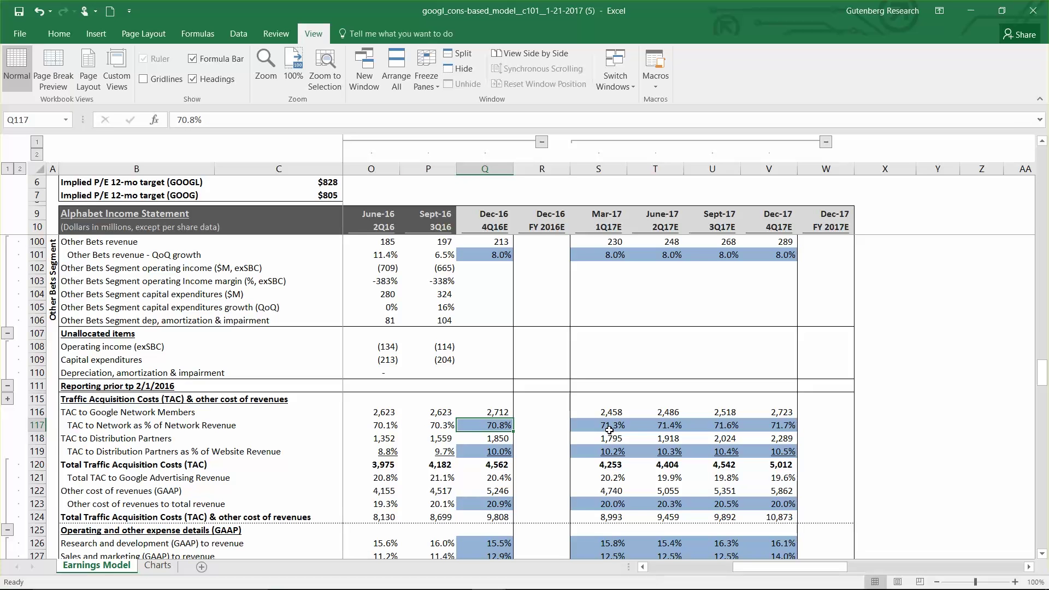
{"action": "key", "text": "Right"}
{"action": "key", "text": "Right"}
{"action": "key", "text": "Right"}
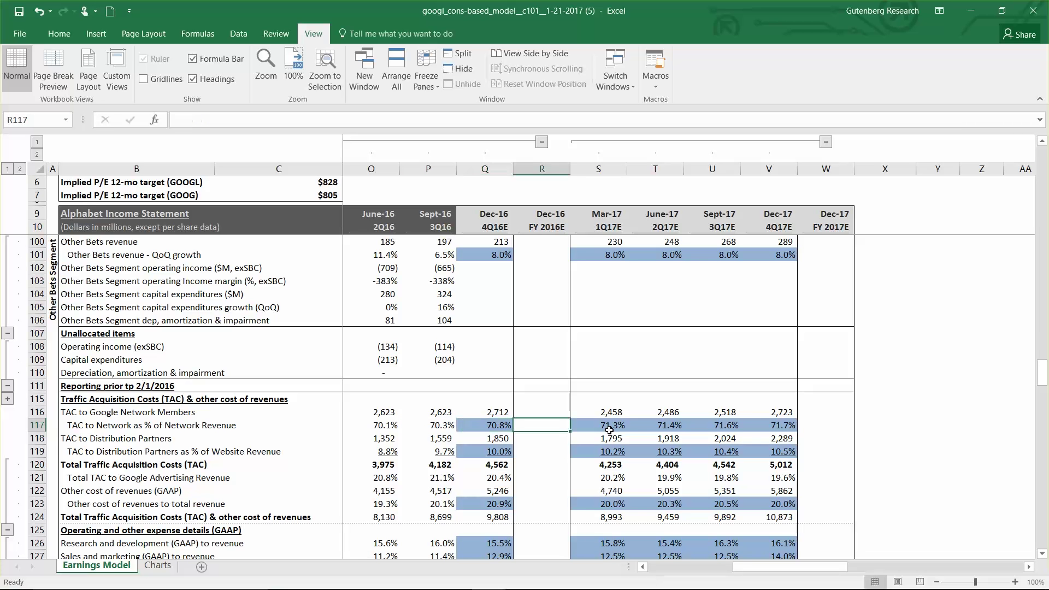
{"action": "key", "text": "Right"}
{"action": "key", "text": "Right"}
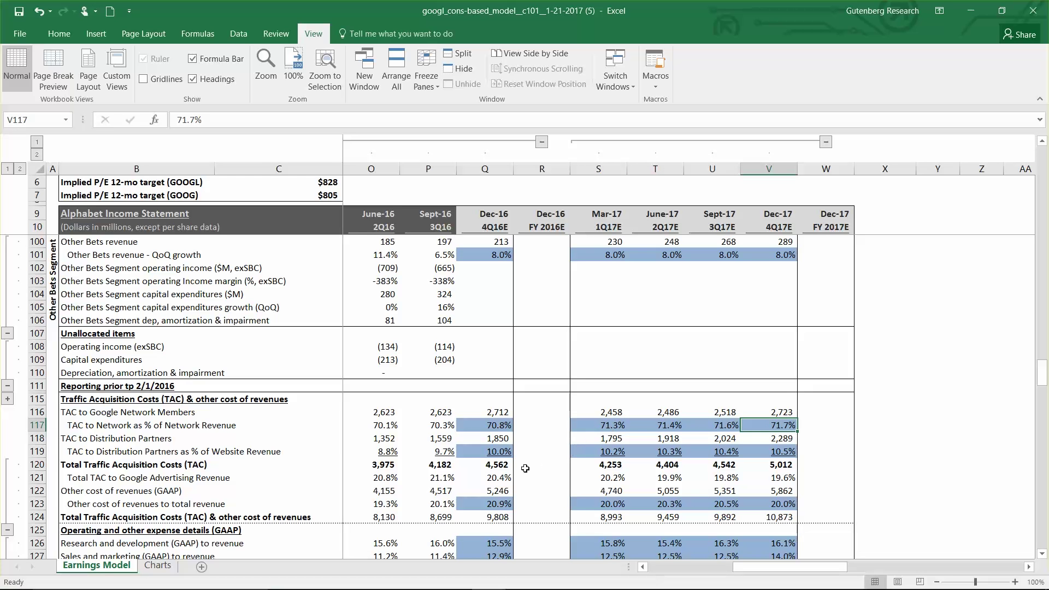
- Check the 10.0% Dec-16 distribution partners TAC against Sept-16 and Dec-17, then the total TAC row
{"action": "left_click", "coordinate": [505, 452]}
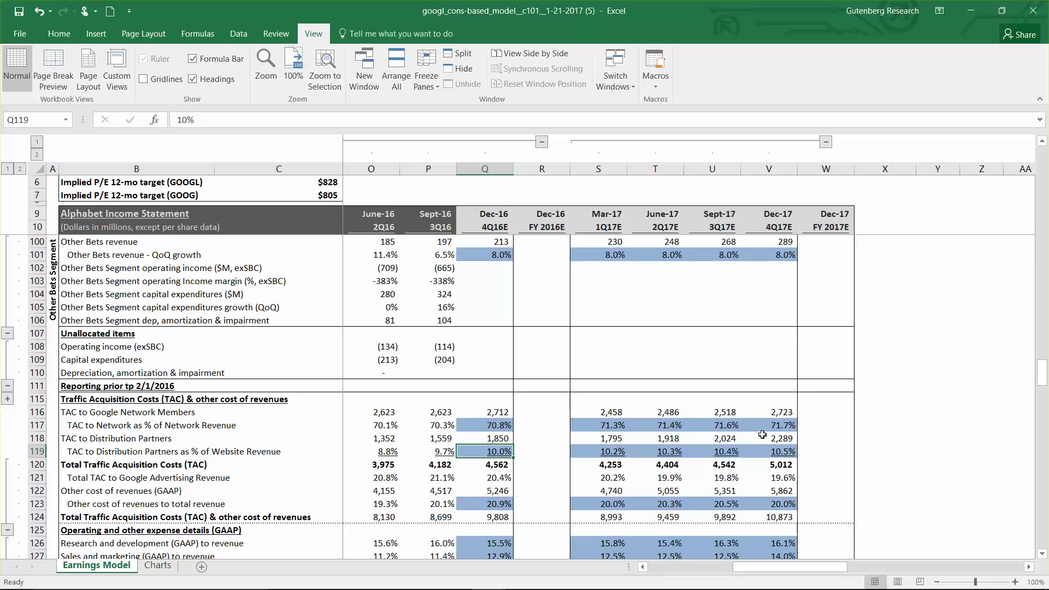
{"action": "key", "text": "Left"}
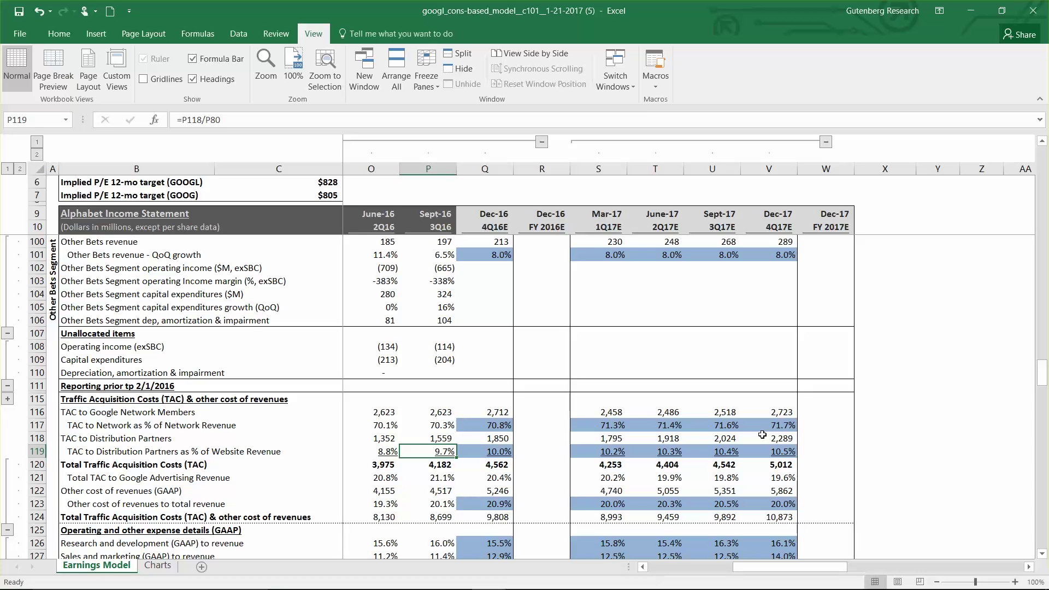
{"action": "key", "text": "Right"}
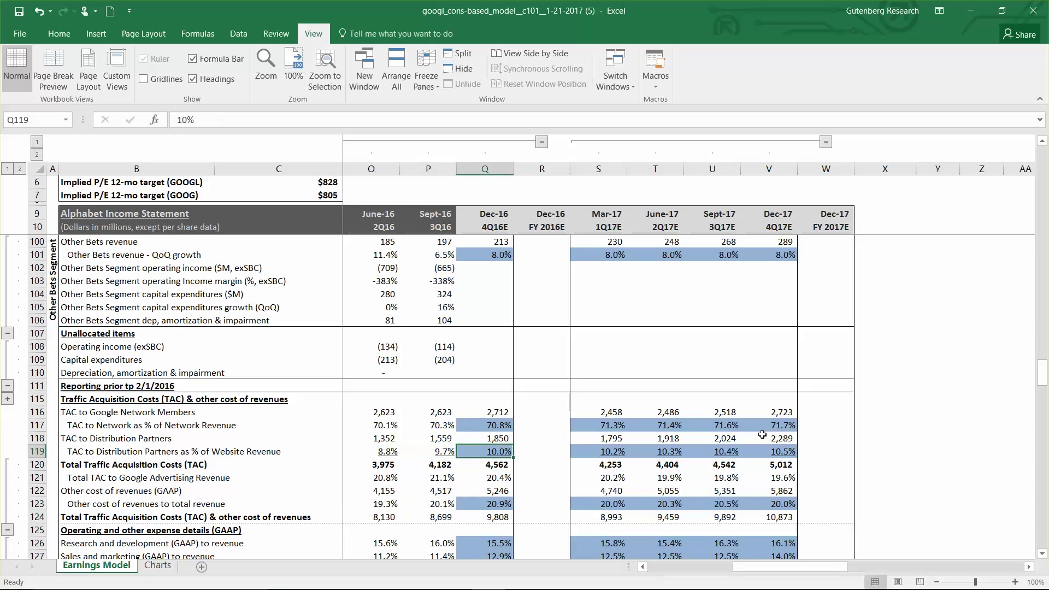
{"action": "key", "text": "Right"}
{"action": "key", "text": "Right"}
{"action": "key", "text": "Right"}
{"action": "key", "text": "Right"}
{"action": "key", "text": "Right"}
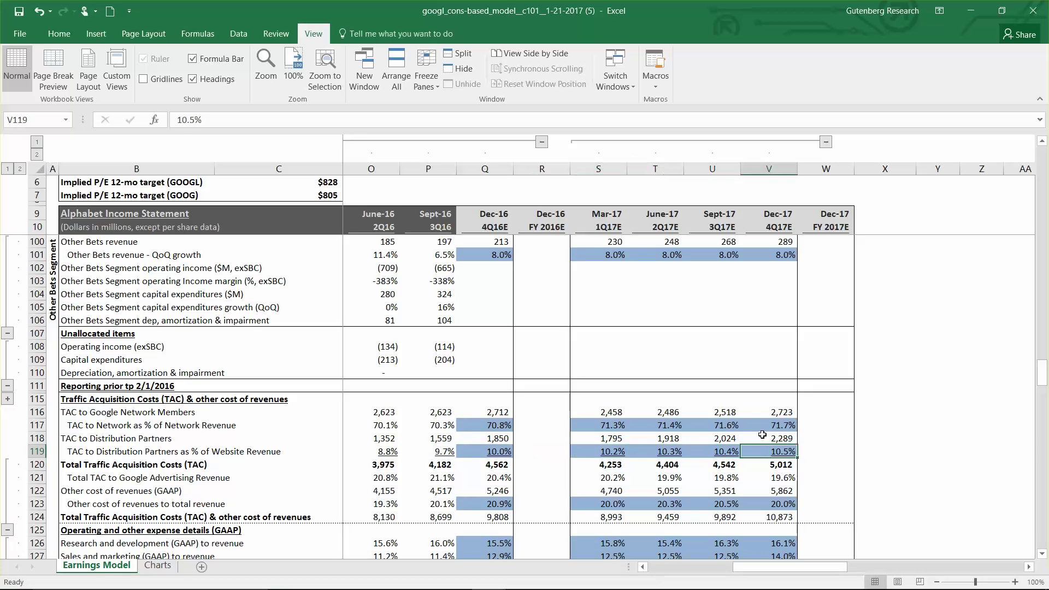
{"action": "left_click", "coordinate": [545, 478]}
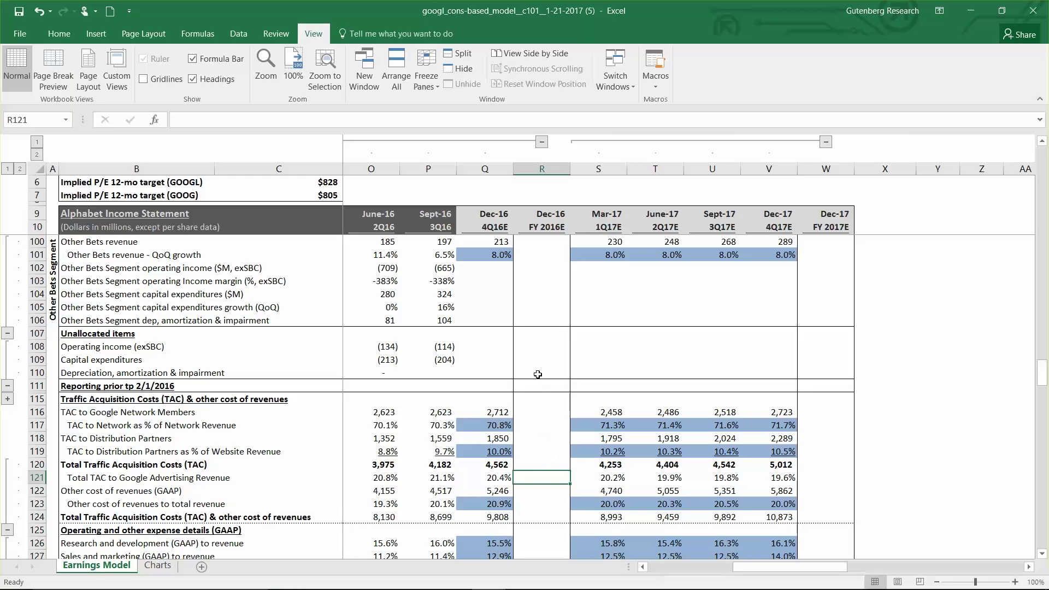
{"action": "key", "text": "Down"}
{"action": "key", "text": "Down"}
{"action": "key", "text": "Down"}
{"action": "key", "text": "Down"}
{"action": "key", "text": "Down"}
{"action": "key", "text": "Down"}
{"action": "key", "text": "Down"}
{"action": "key", "text": "Down"}
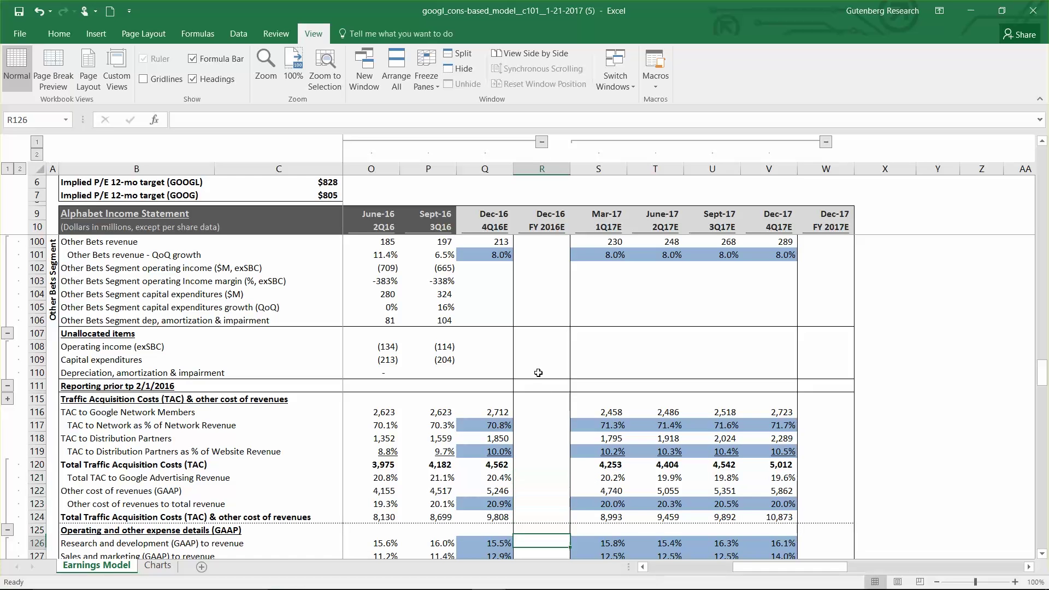
{"action": "key", "text": "Down"}
{"action": "key", "text": "Down"}
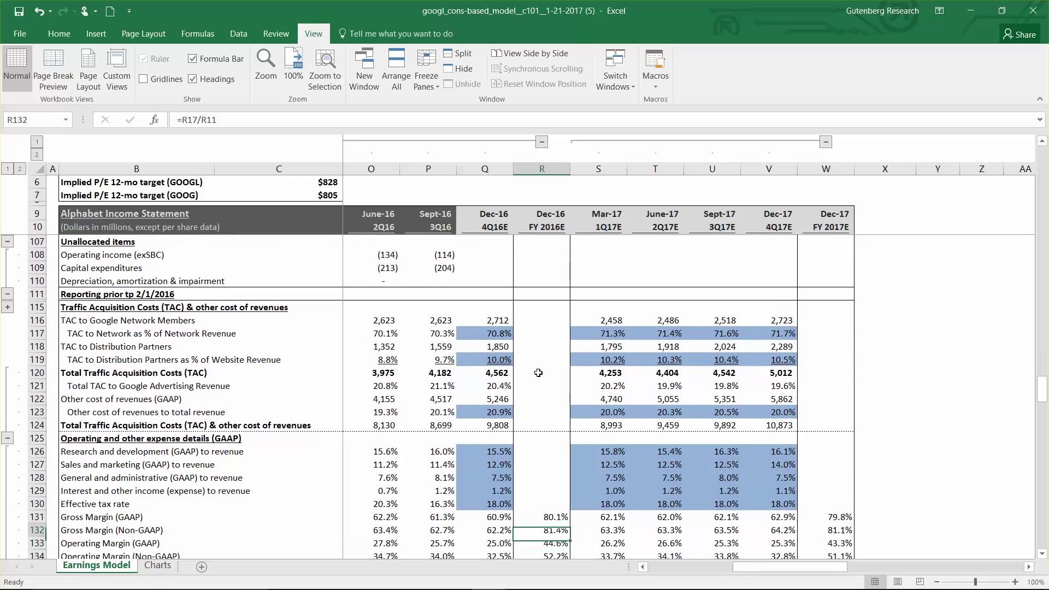
{"action": "key", "text": "Left"}
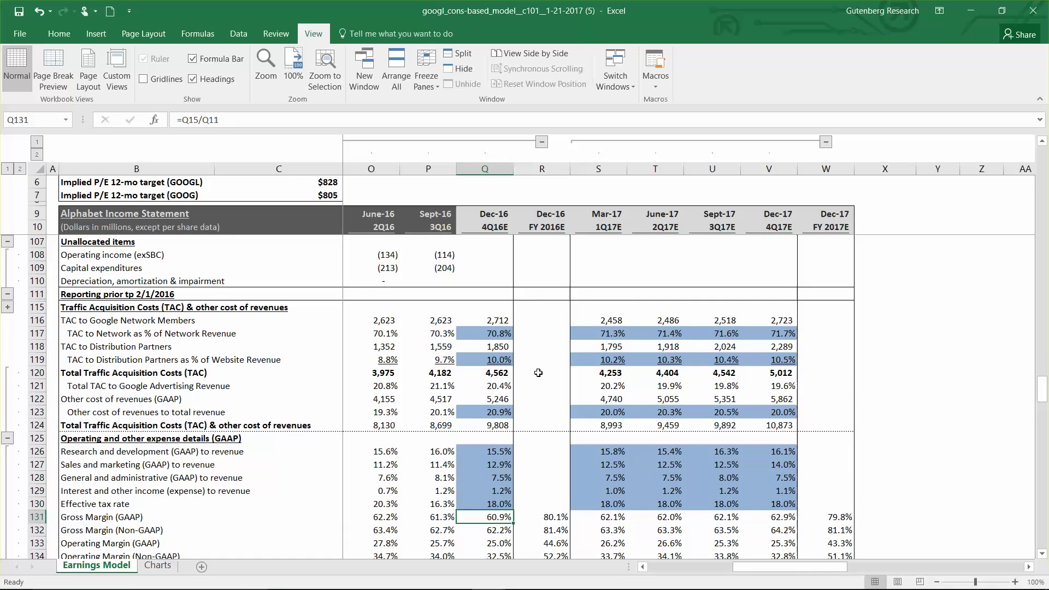
{"action": "left_click", "coordinate": [642, 566]}
{"action": "left_click", "coordinate": [643, 566]}
{"action": "left_click", "coordinate": [642, 566]}
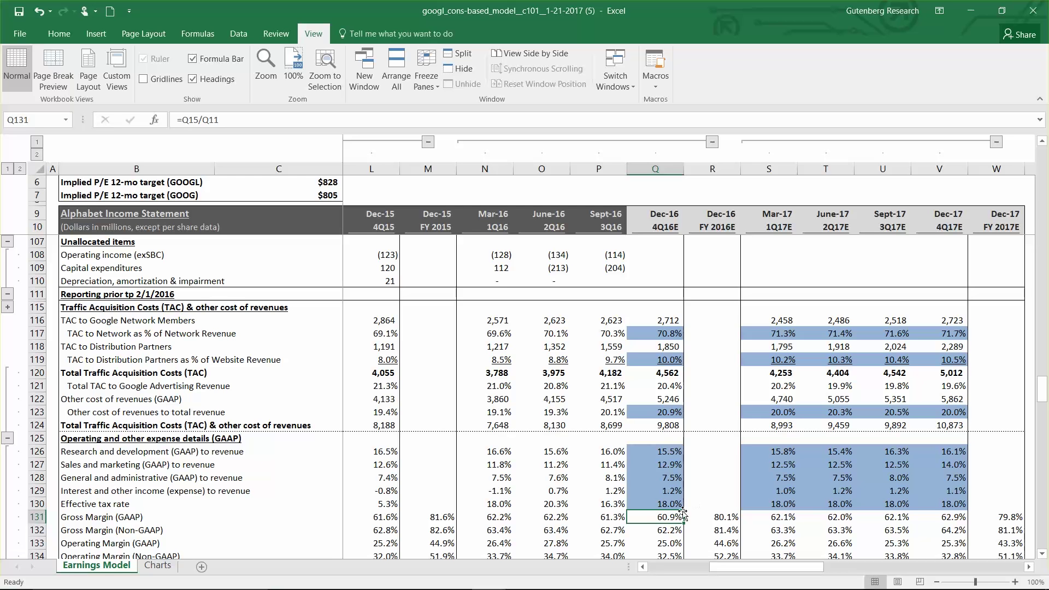
{"action": "left_click", "coordinate": [382, 518]}
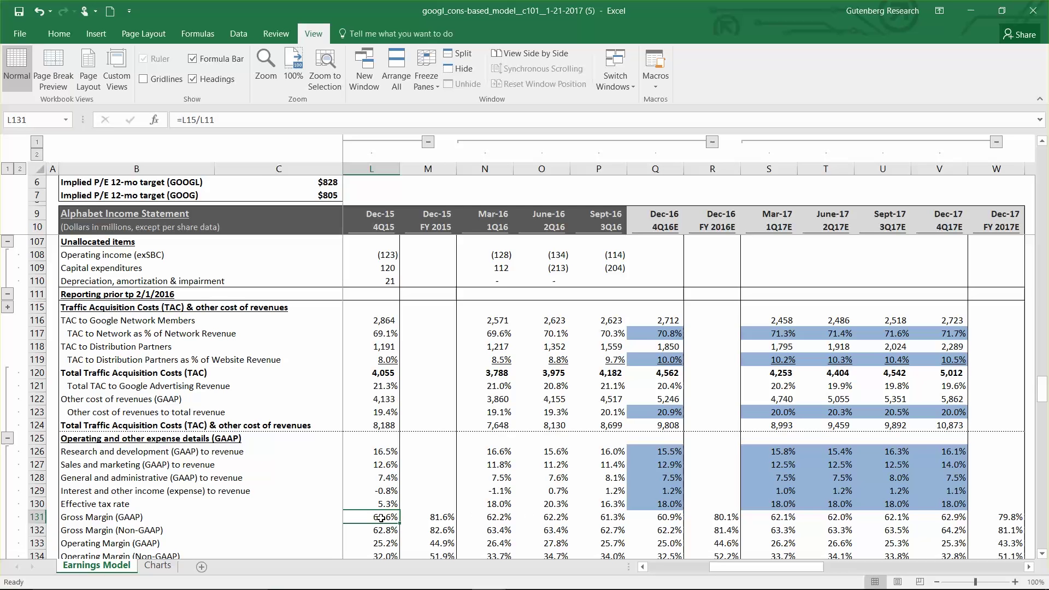
{"action": "left_click", "coordinate": [510, 519]}
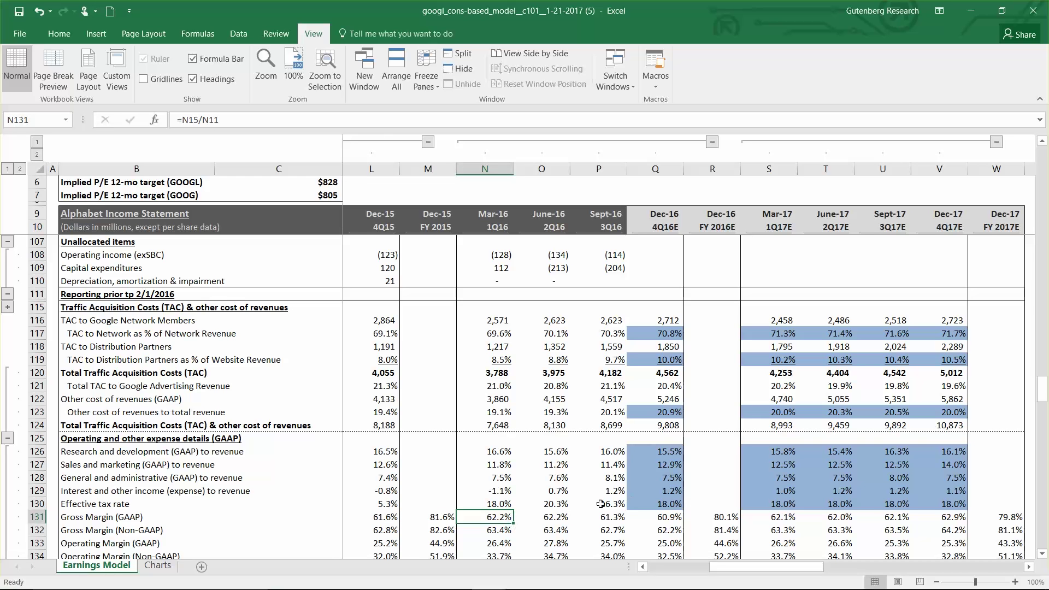
{"action": "left_click", "coordinate": [792, 520]}
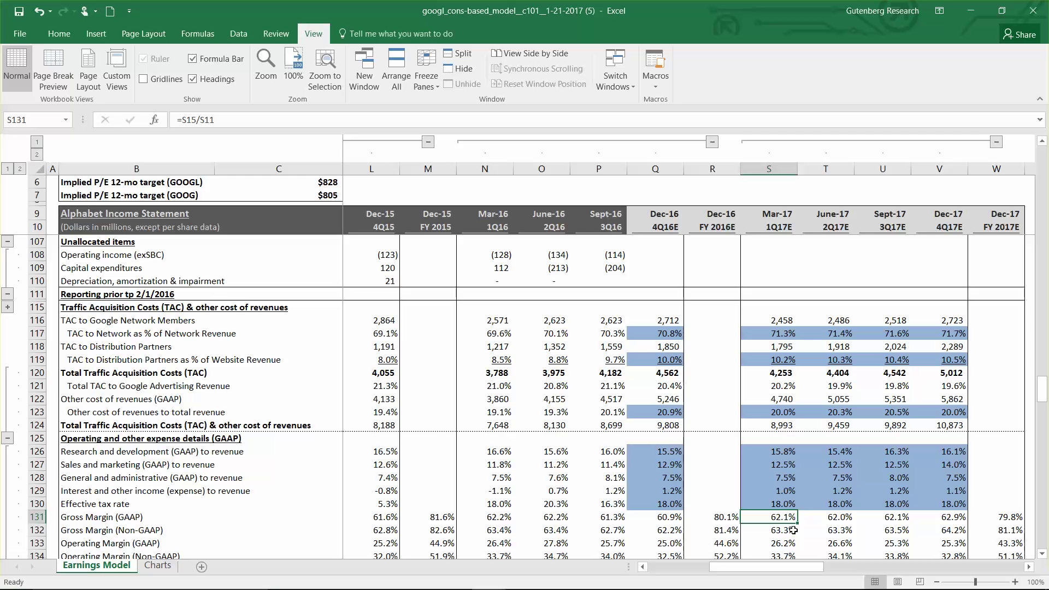
{"action": "key", "text": "Right"}
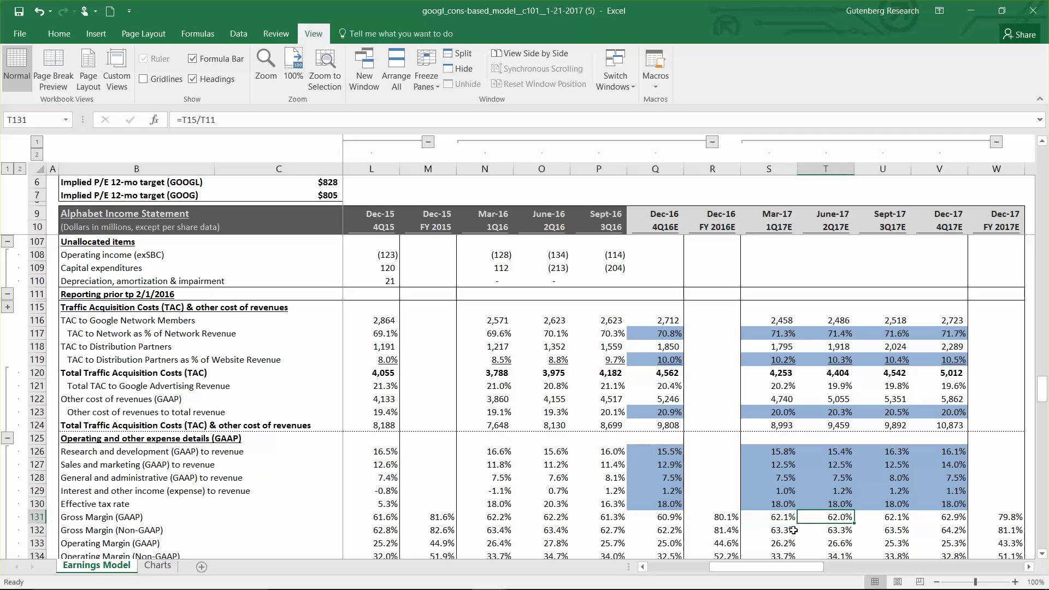
{"action": "key", "text": "Left"}
{"action": "key", "text": "Left"}
{"action": "key", "text": "Left"}
{"action": "key", "text": "Left"}
{"action": "key", "text": "Left"}
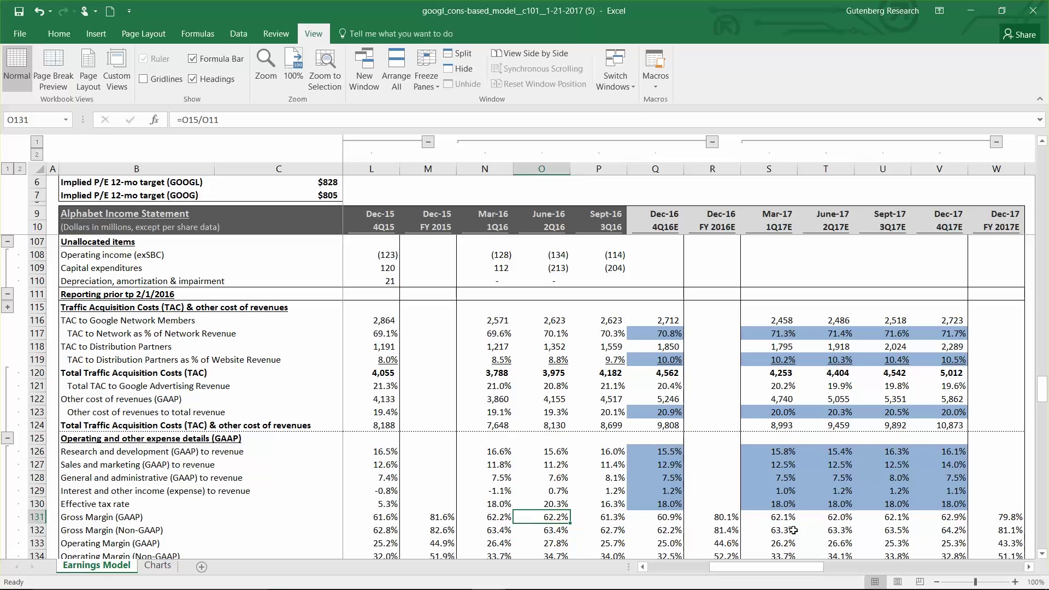
{"action": "left_click", "coordinate": [675, 501]}
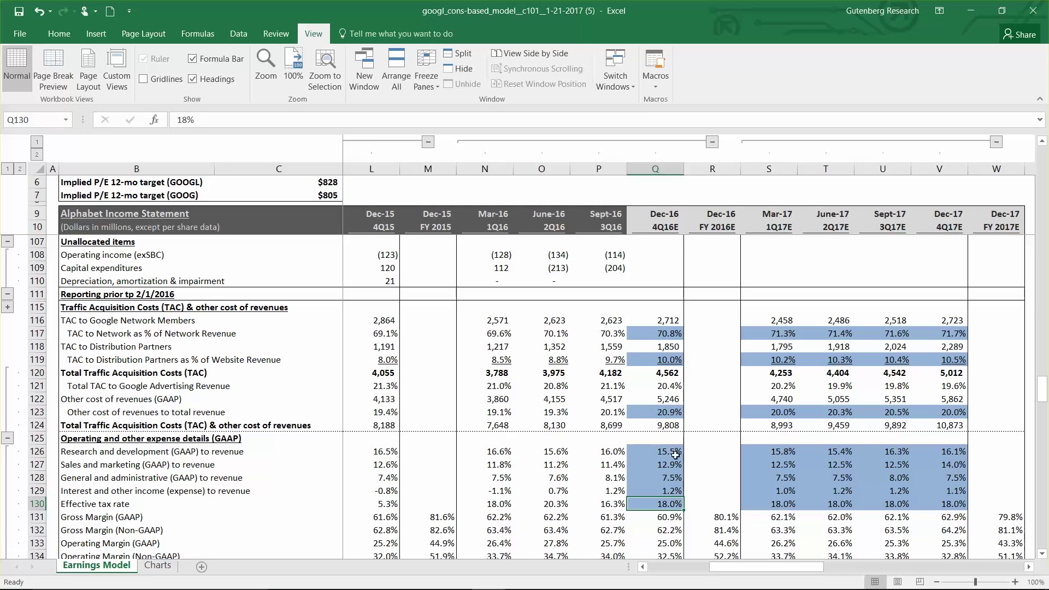
{"action": "scroll", "coordinate": [683, 439], "scroll_direction": "down", "scroll_amount": 1}
{"action": "scroll", "coordinate": [683, 440], "scroll_direction": "down", "scroll_amount": 1}
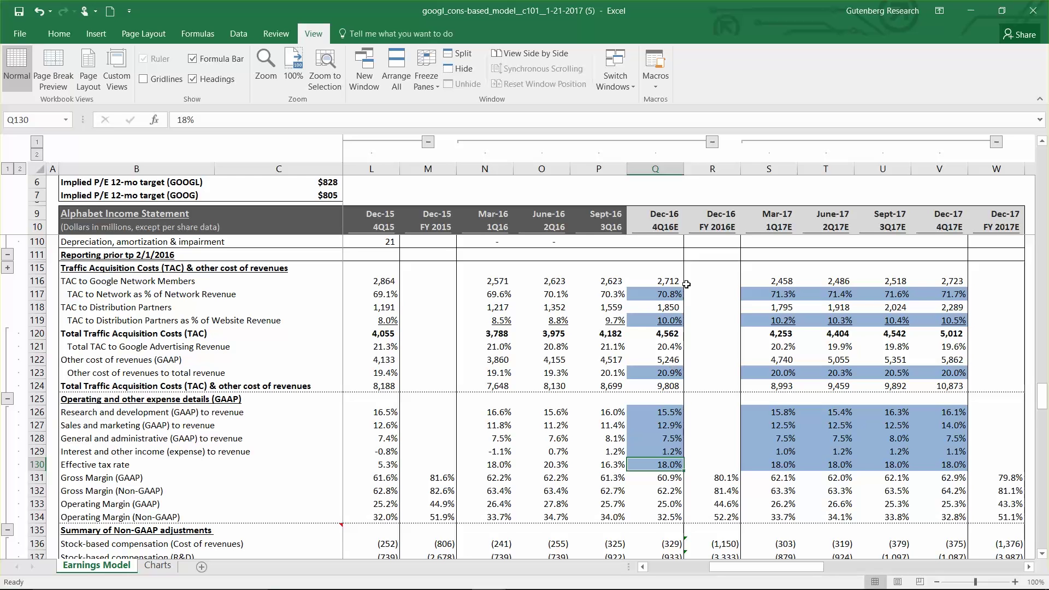
{"action": "left_click", "coordinate": [615, 424]}
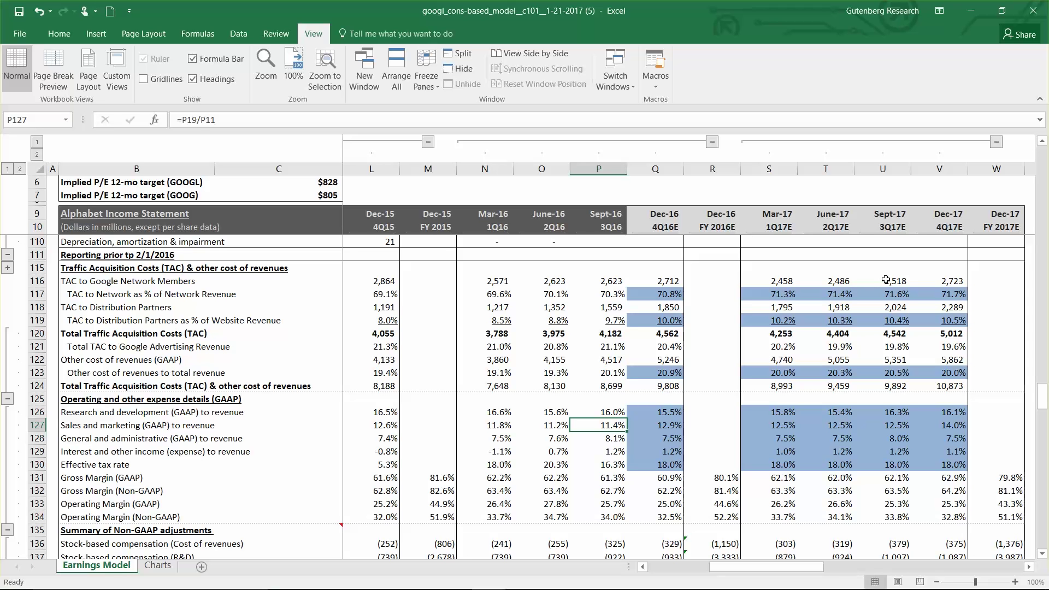
{"action": "key", "text": "Right"}
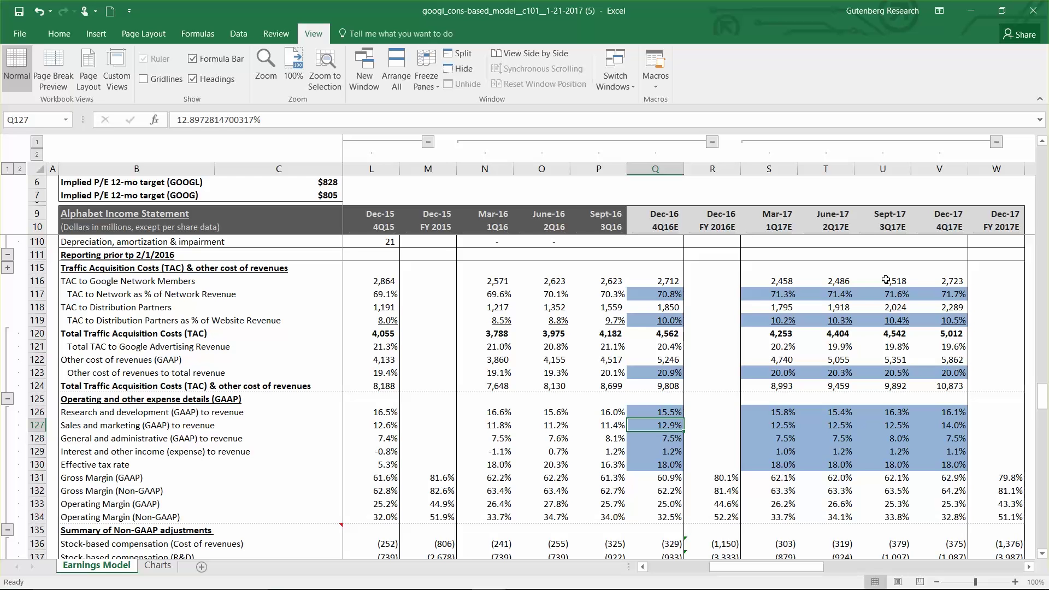
{"action": "key", "text": "Left"}
{"action": "key", "text": "Left"}
{"action": "key", "text": "Left"}
{"action": "key", "text": "Left"}
{"action": "key", "text": "Left"}
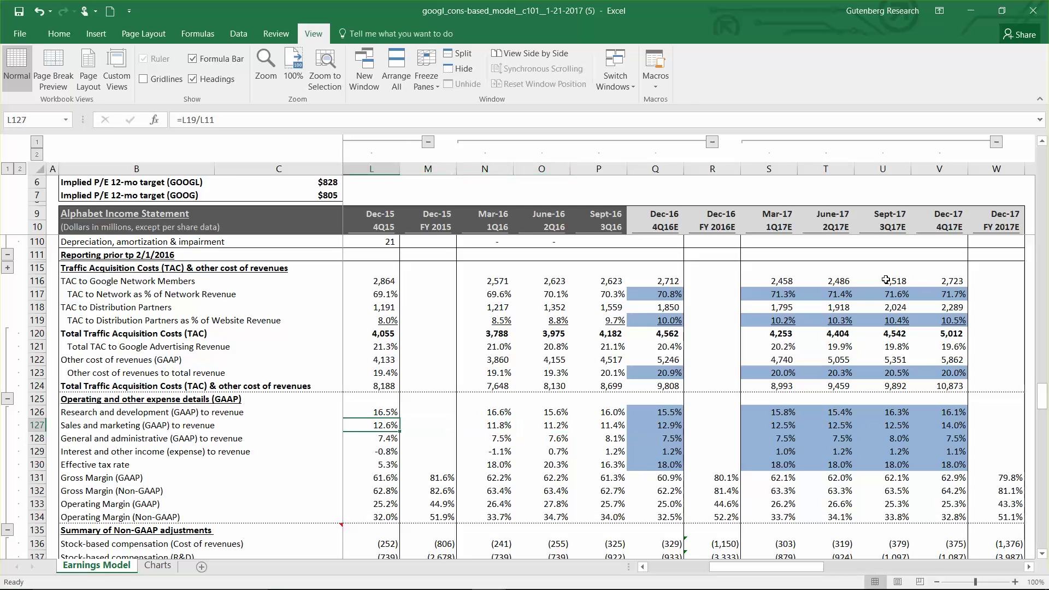
{"action": "key", "text": "Right"}
{"action": "key", "text": "Right"}
{"action": "key", "text": "Right"}
{"action": "key", "text": "Right"}
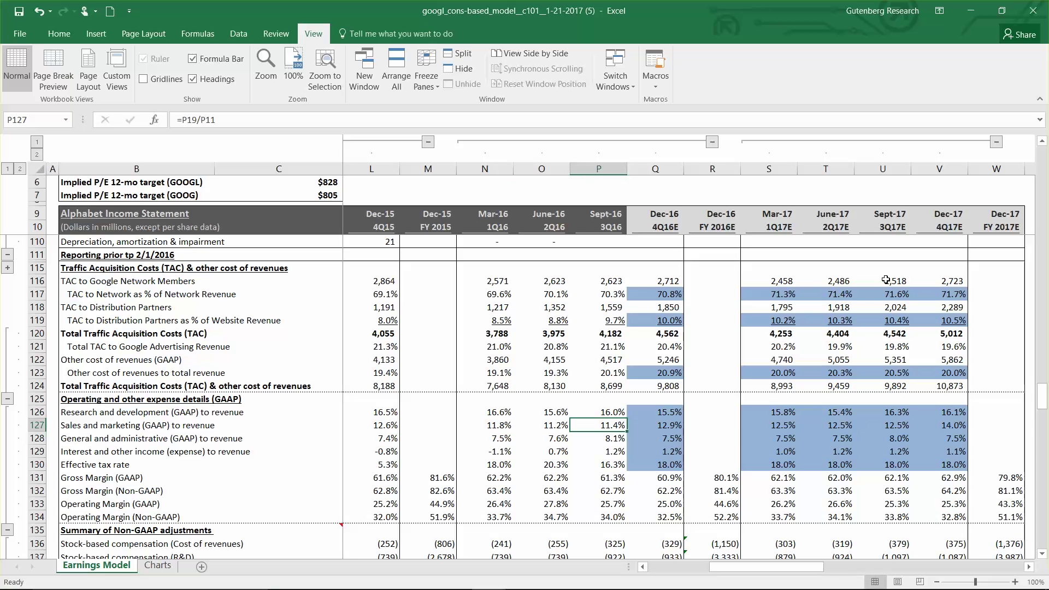
{"action": "key", "text": "Right"}
{"action": "key", "text": "Right"}
{"action": "key", "text": "Right"}
{"action": "key", "text": "Right"}
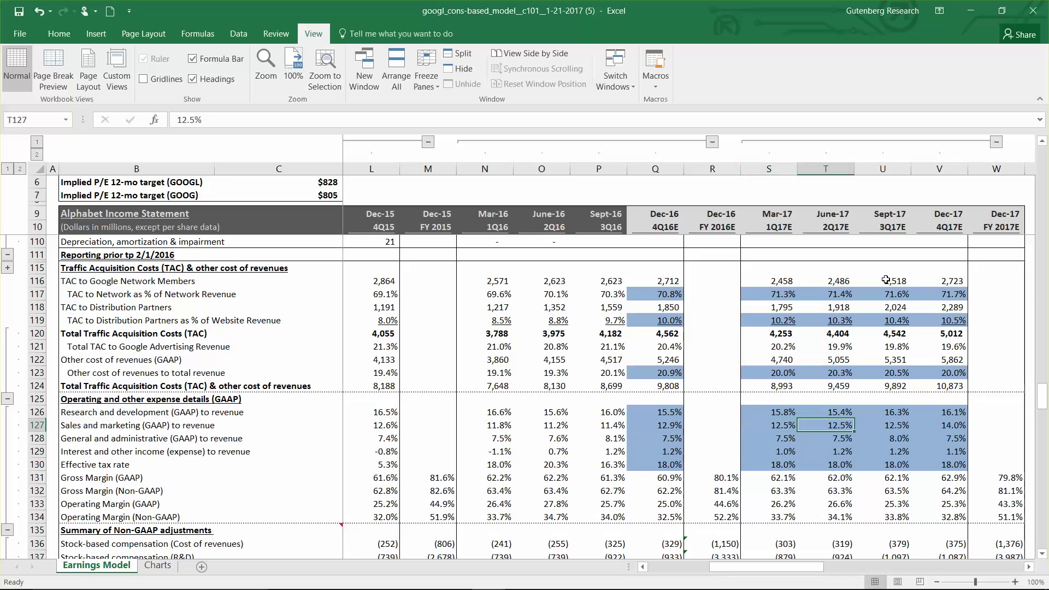
{"action": "key", "text": "Left"}
{"action": "key", "text": "Left"}
{"action": "key", "text": "Left"}
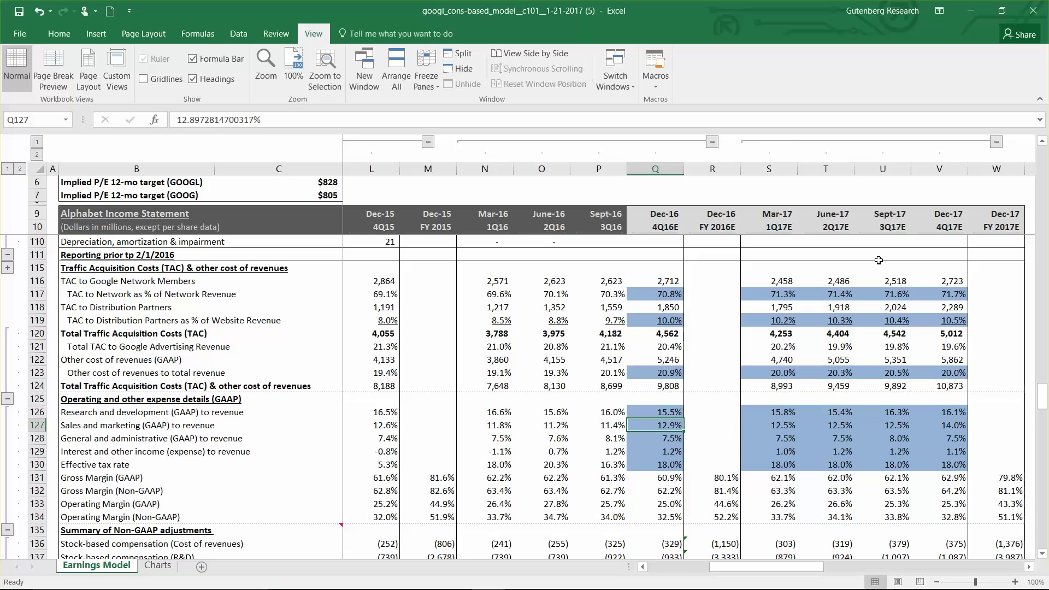
{"action": "key", "text": "Down"}
{"action": "key", "text": "Down"}
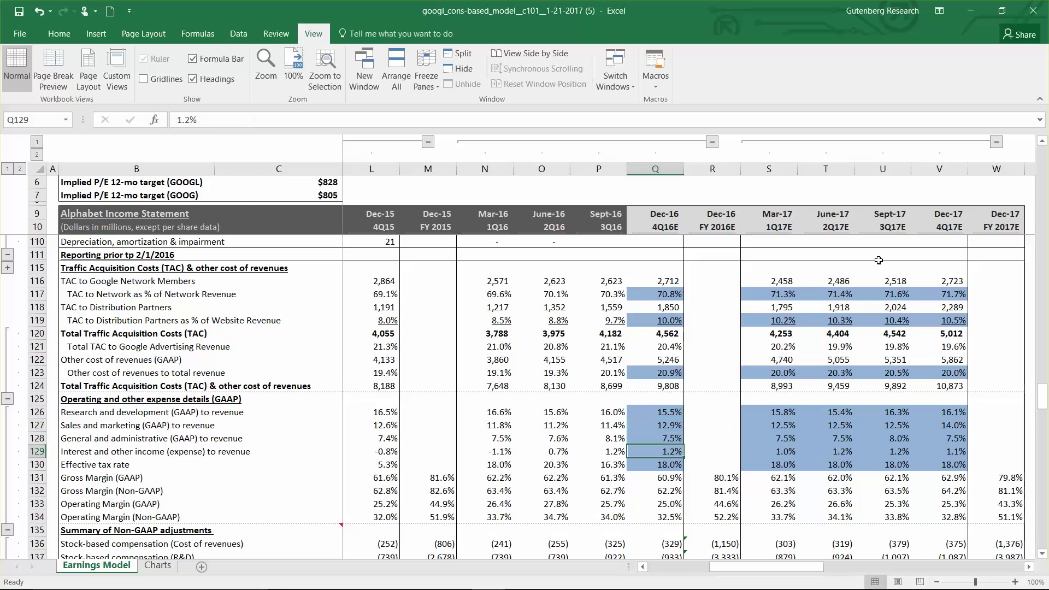
{"action": "scroll", "coordinate": [925, 248], "scroll_direction": "up", "scroll_amount": 5}
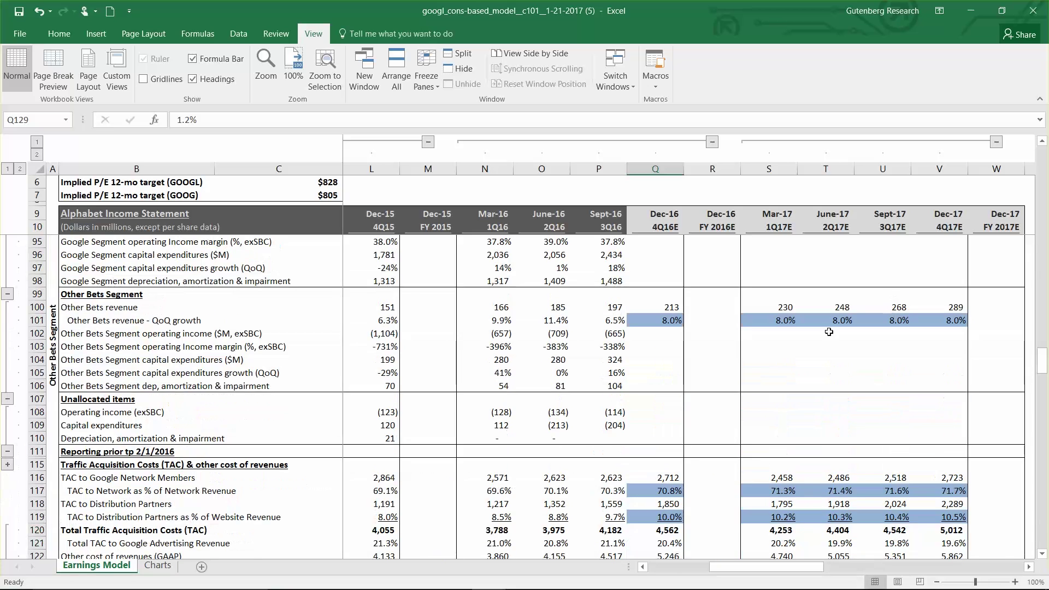
{"action": "scroll", "coordinate": [723, 334], "scroll_direction": "up", "scroll_amount": 10}
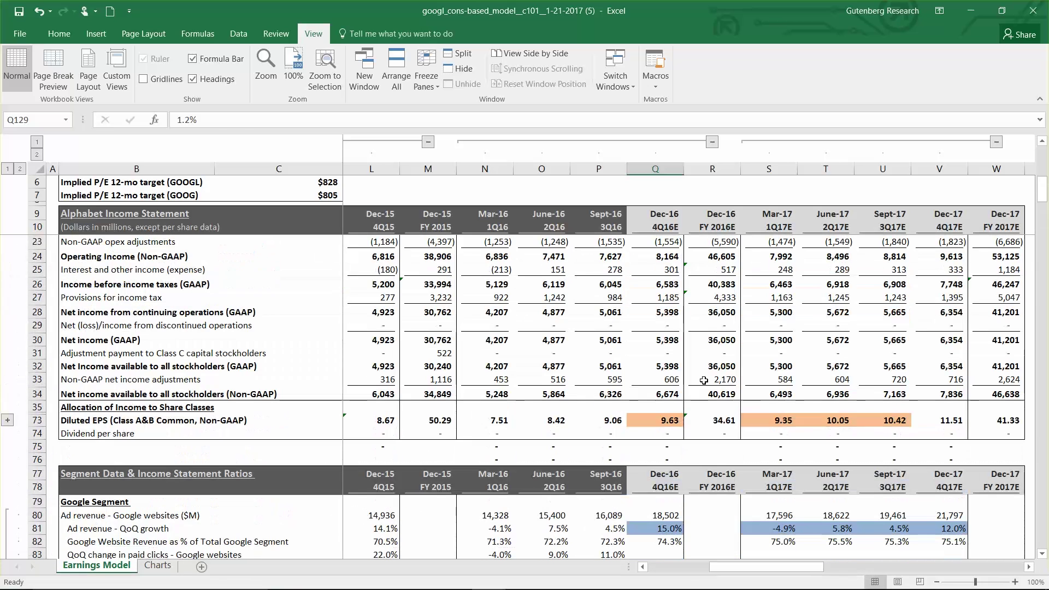
{"action": "left_click", "coordinate": [670, 422]}
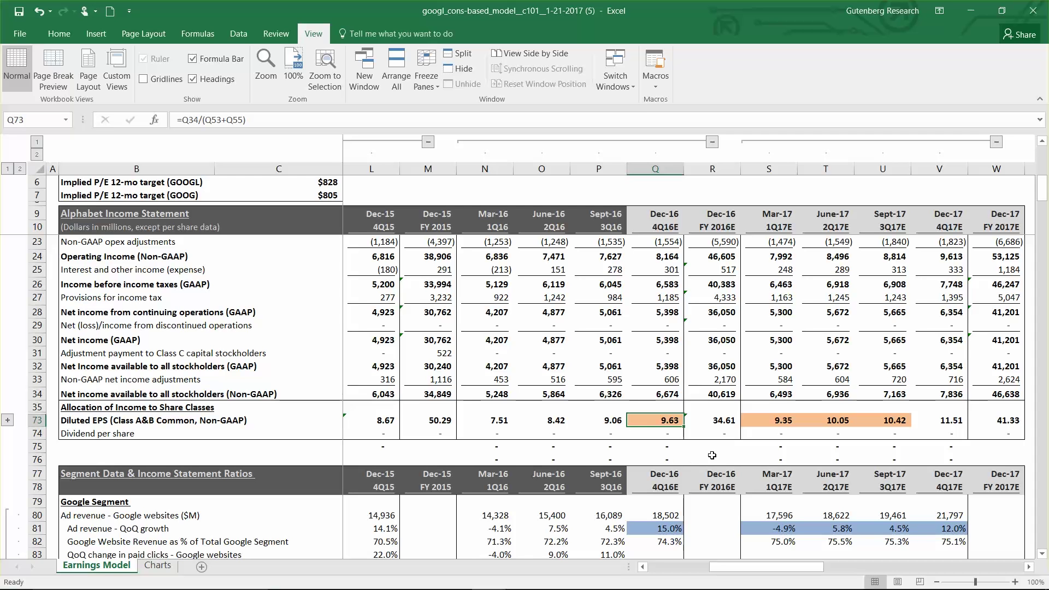
{"action": "left_click_drag", "start_coordinate": [767, 420], "coordinate": [896, 421]}
{"action": "left_click", "coordinate": [669, 421], "text": "ctrl"}
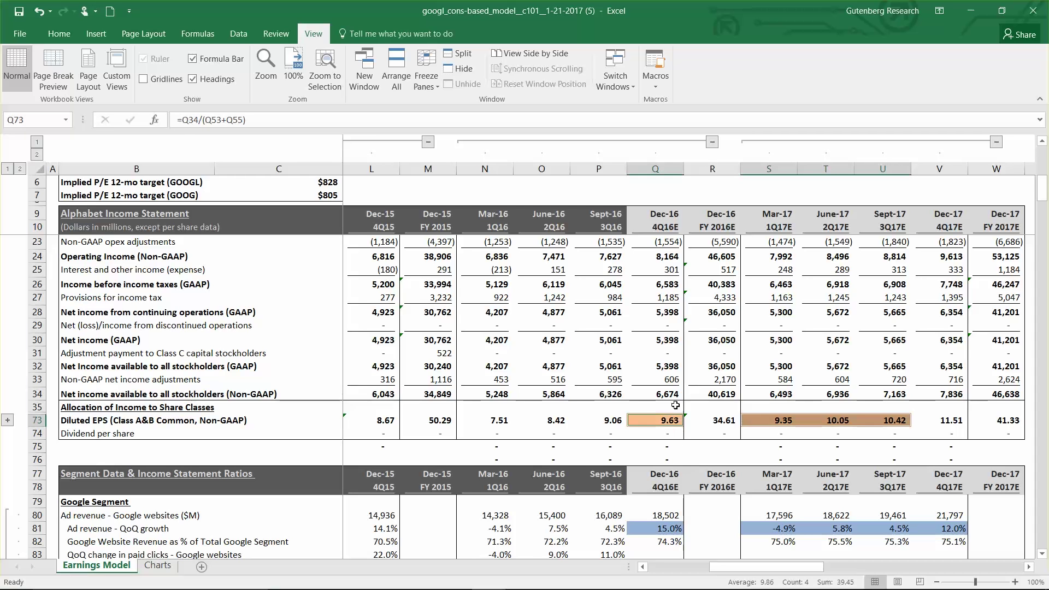
{"action": "left_click", "coordinate": [672, 404]}
{"action": "scroll", "coordinate": [673, 404], "scroll_direction": "up", "scroll_amount": 4}
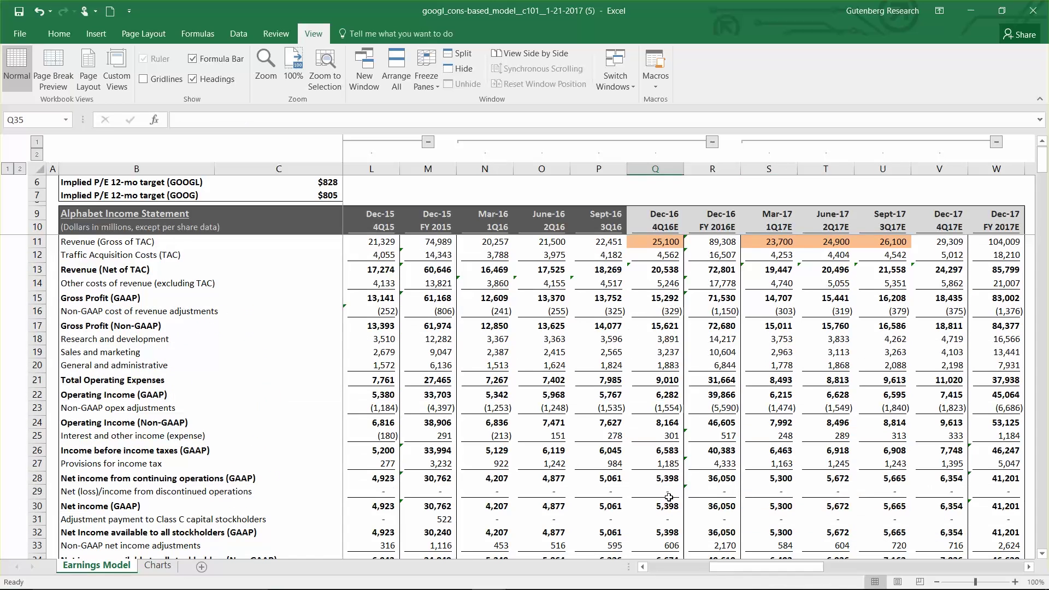
{"action": "left_click", "coordinate": [655, 195]}
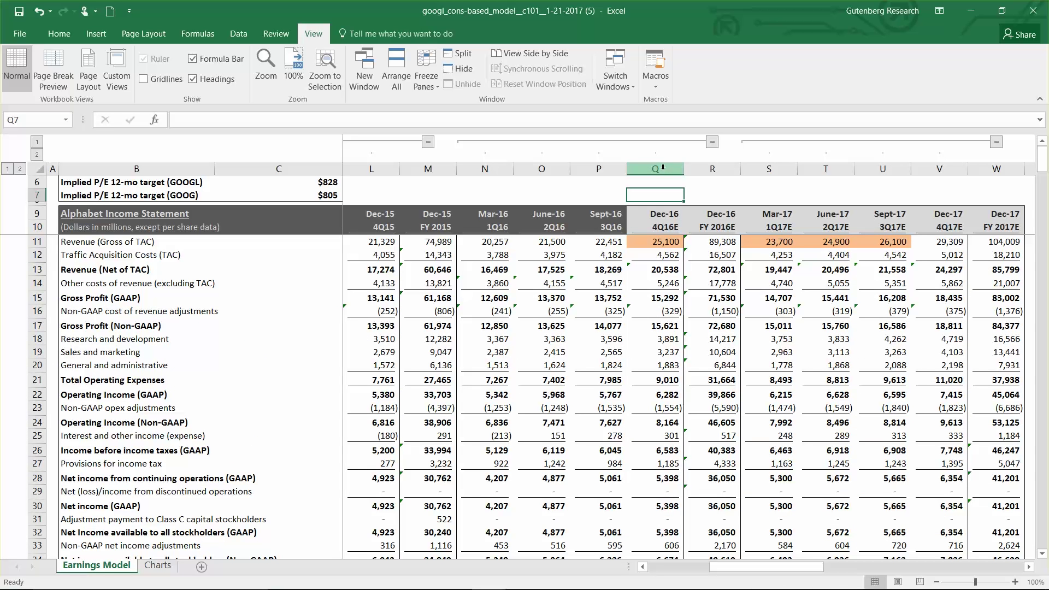
{"action": "left_click", "coordinate": [663, 168]}
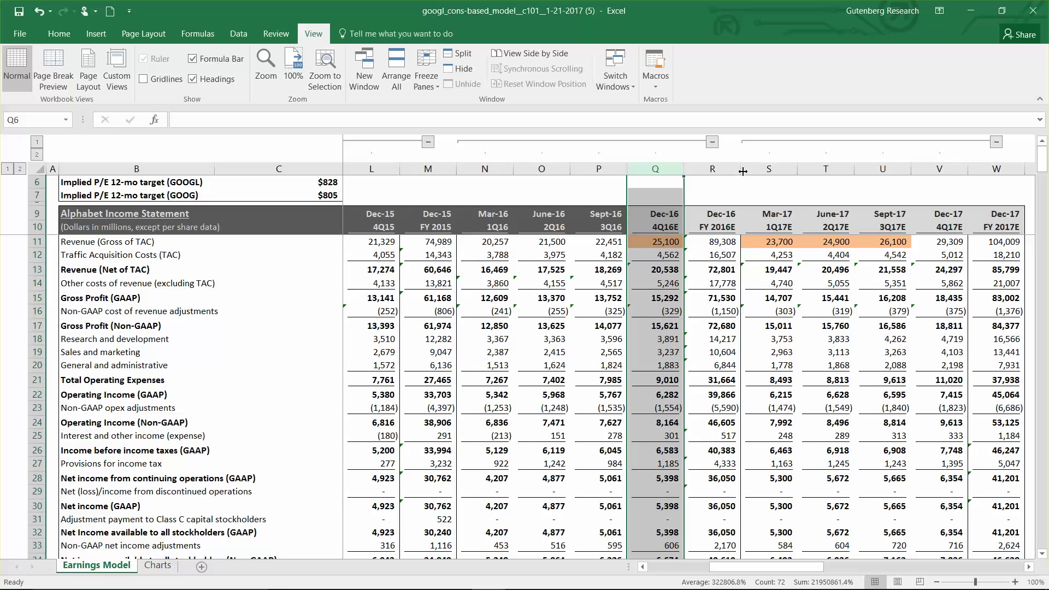
{"action": "left_click_drag", "start_coordinate": [768, 169], "coordinate": [939, 168]}
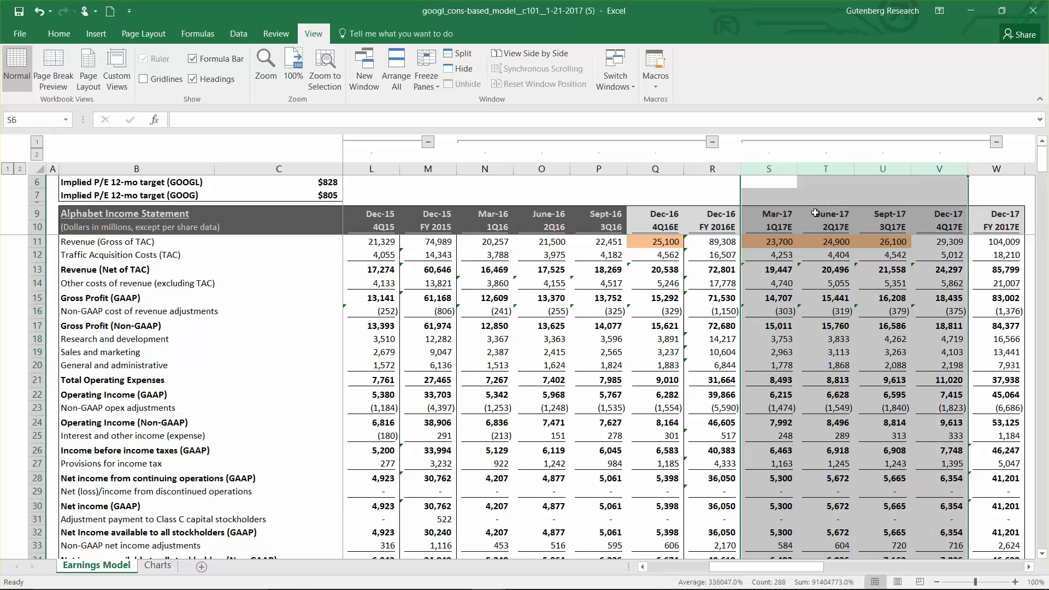
{"action": "left_click_drag", "start_coordinate": [328, 183], "coordinate": [330, 192]}
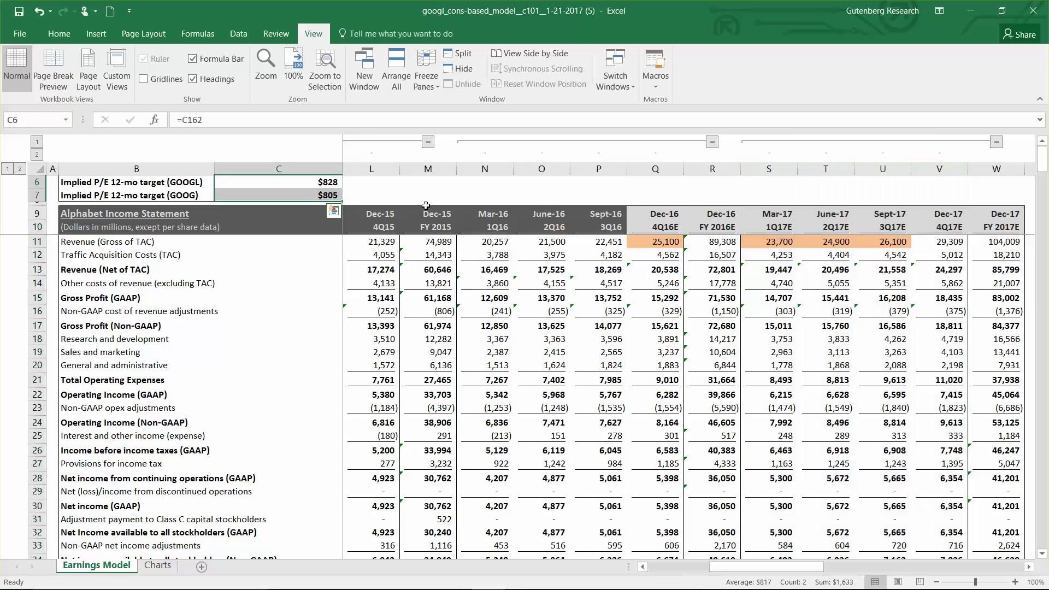
{"action": "left_click", "coordinate": [672, 194]}
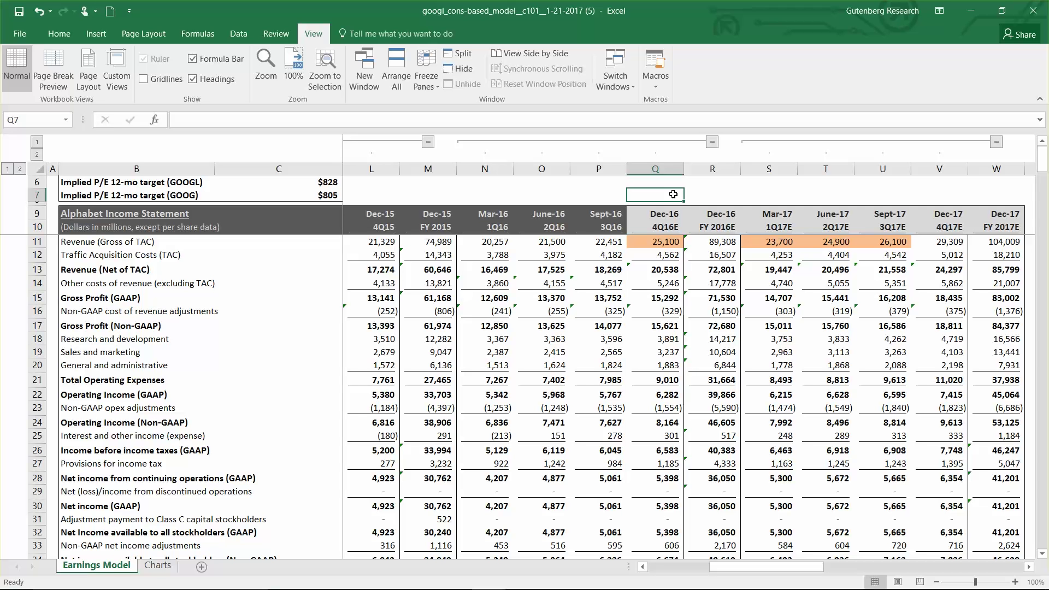
{"action": "left_click", "coordinate": [650, 185]}
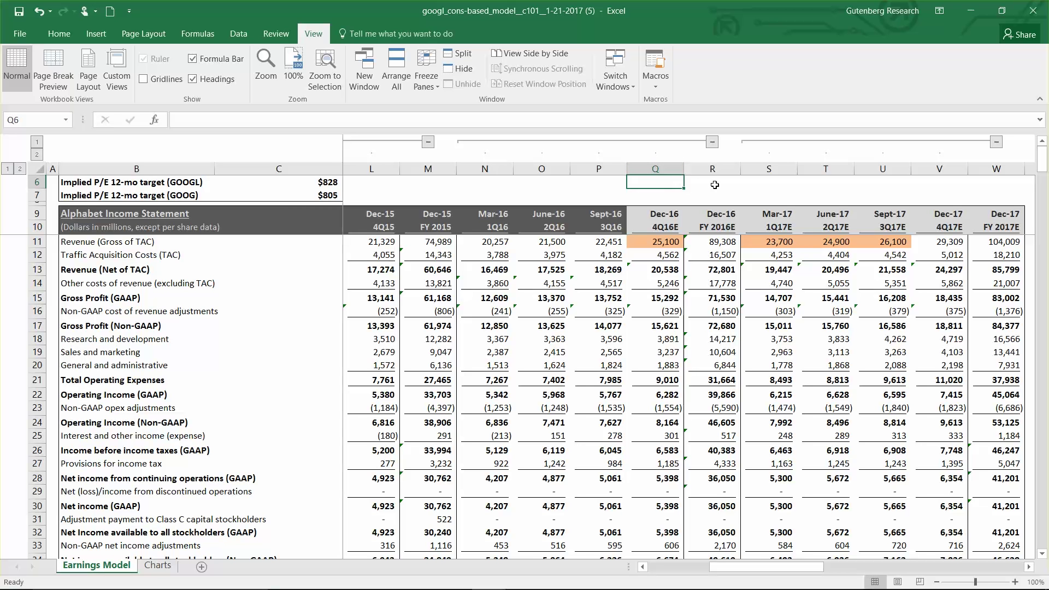
{"action": "key", "text": "Up"}
{"action": "key", "text": "Down"}
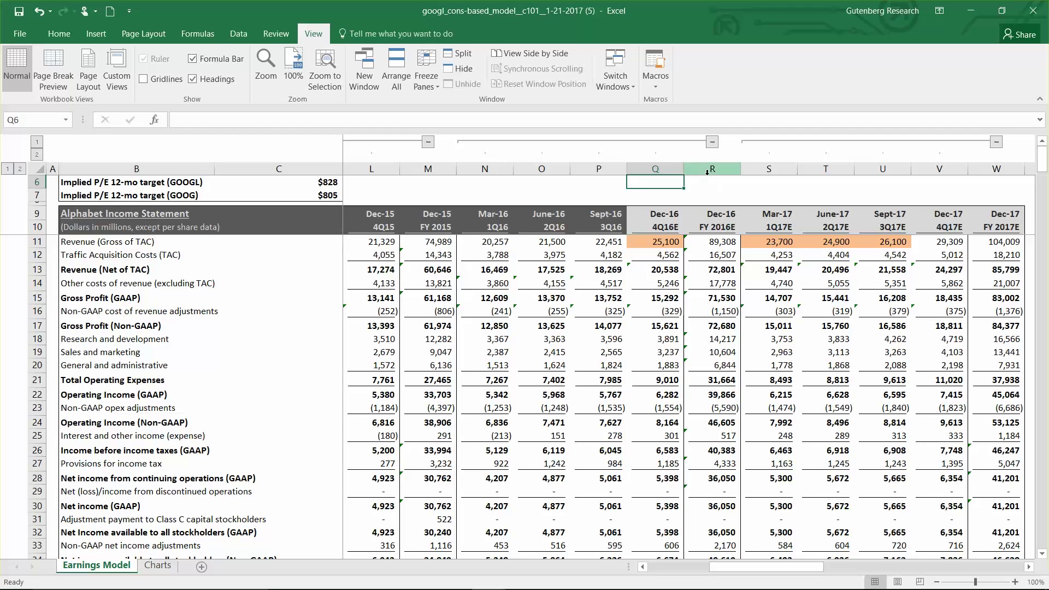